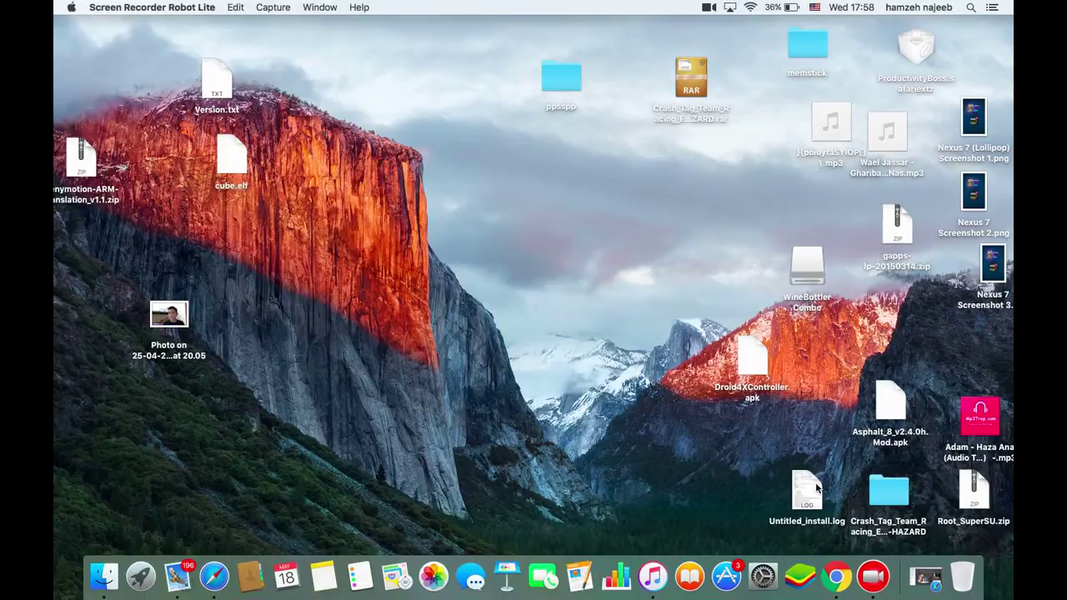
- Restore Safari on the PPSSPP tab, reload ppsspp.org and go to its Downloads page
{"action": "left_click", "coordinate": [927, 579]}
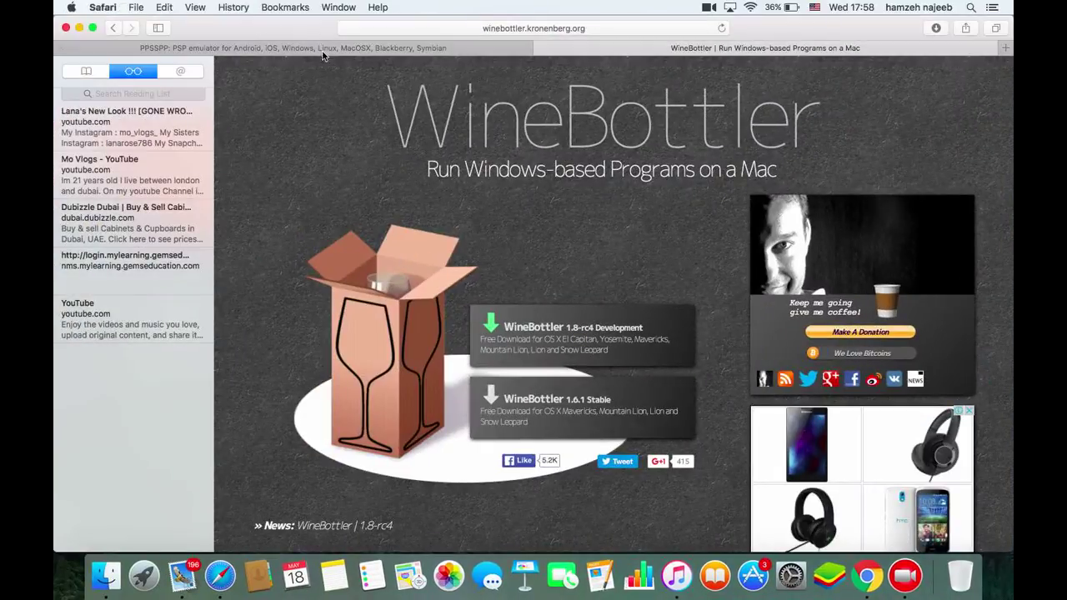
{"action": "left_click", "coordinate": [322, 49]}
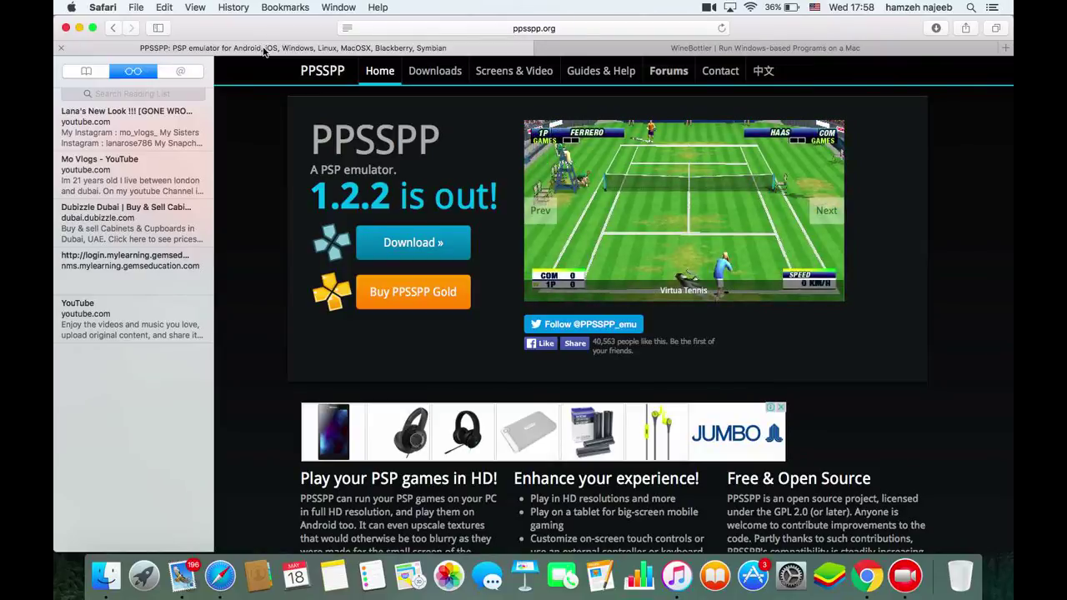
{"action": "left_click", "coordinate": [569, 29]}
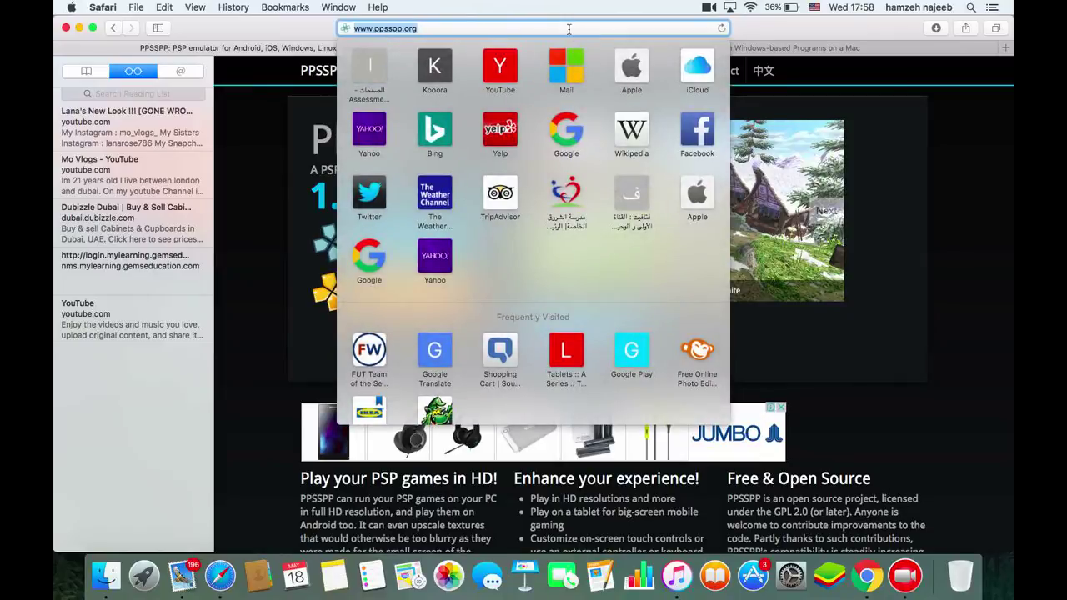
{"action": "key", "text": "Return"}
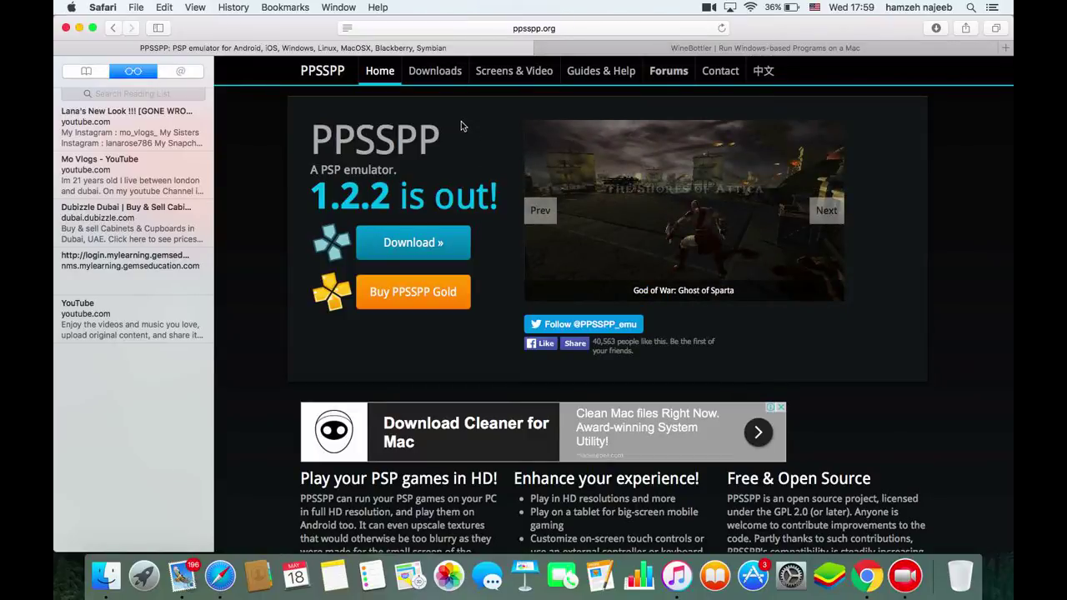
{"action": "left_click", "coordinate": [447, 80]}
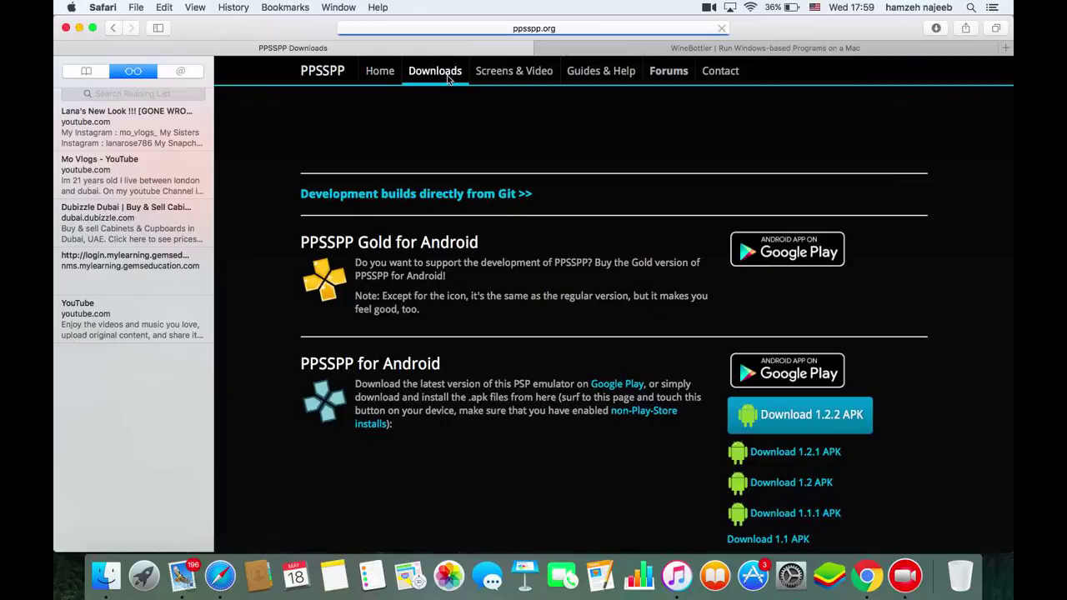
- Scroll the Downloads page to the PPSSPP for Windows options, then minimise Safari
{"action": "scroll", "coordinate": [488, 321], "scroll_direction": "down", "scroll_amount": 10}
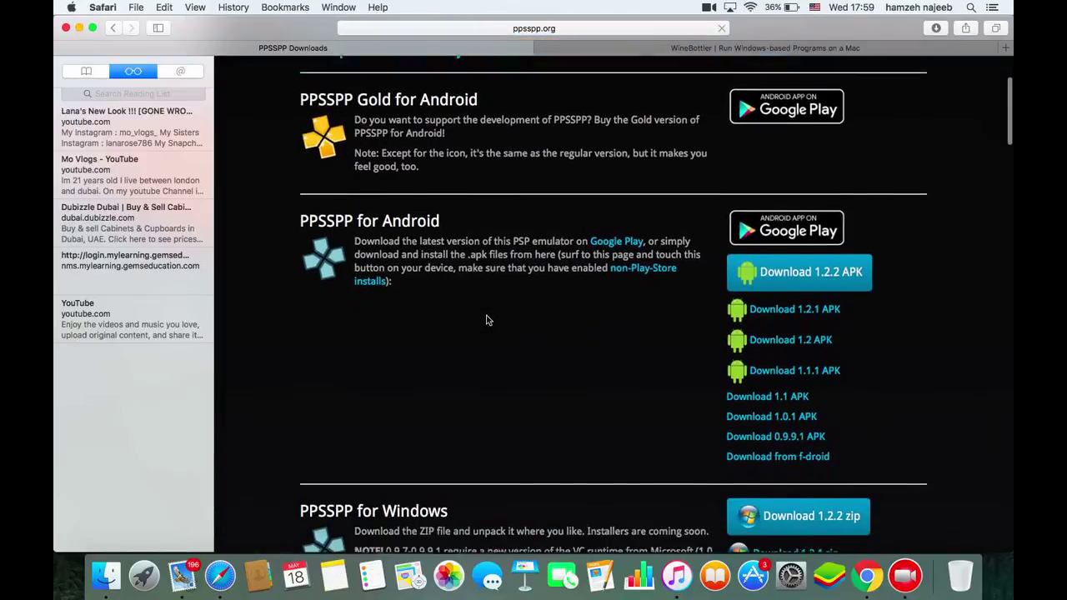
{"action": "scroll", "coordinate": [488, 321], "scroll_direction": "down", "scroll_amount": 2}
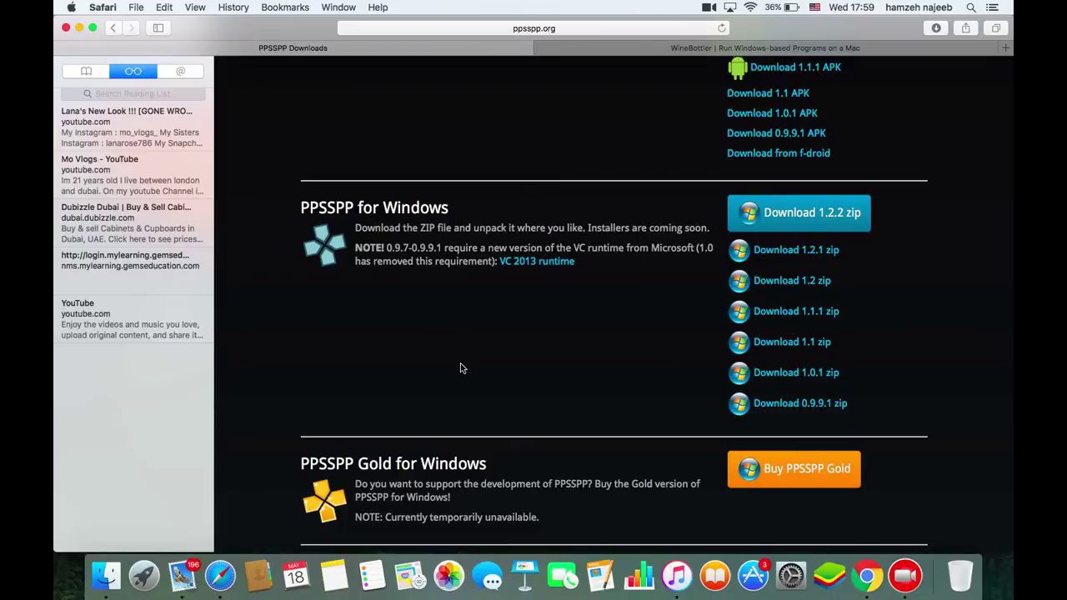
{"action": "scroll", "coordinate": [461, 367], "scroll_direction": "down", "scroll_amount": 11}
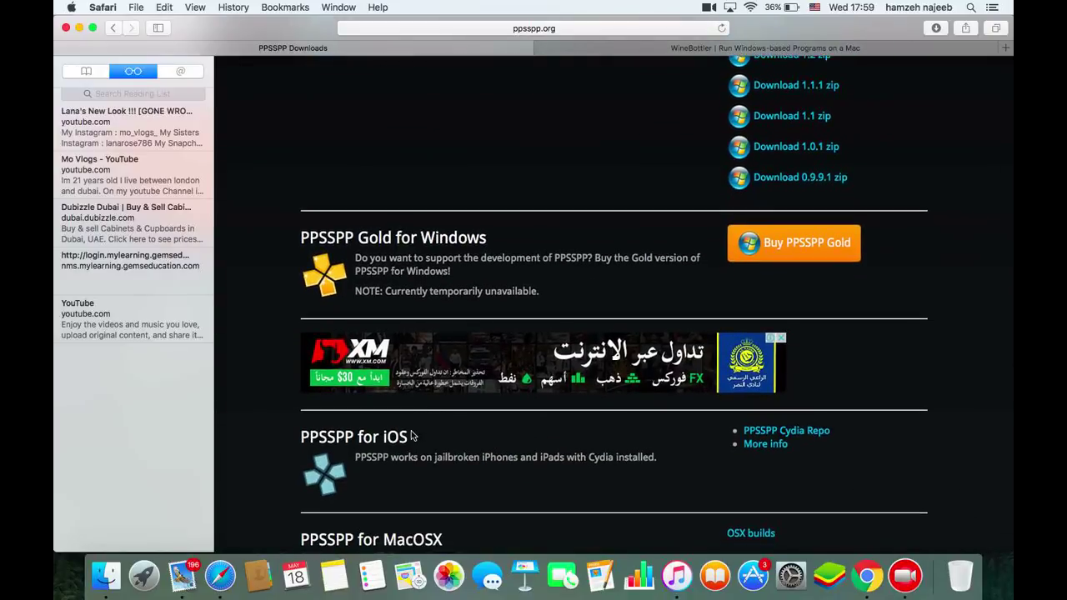
{"action": "scroll", "coordinate": [393, 276], "scroll_direction": "up", "scroll_amount": 14}
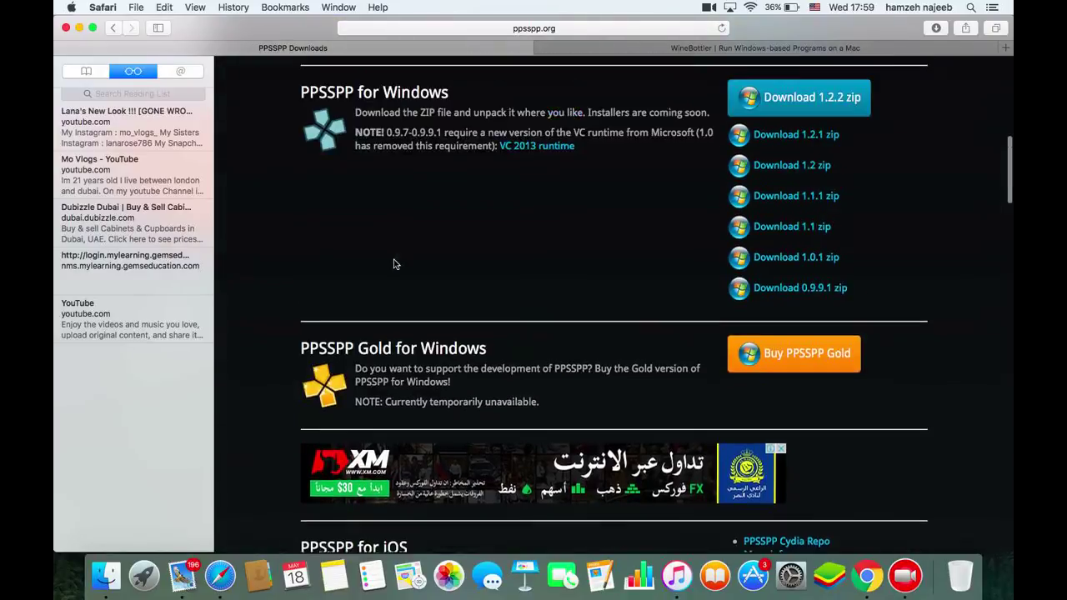
{"action": "scroll", "coordinate": [395, 264], "scroll_direction": "up", "scroll_amount": 5}
{"action": "scroll", "coordinate": [514, 350], "scroll_direction": "down", "scroll_amount": 4}
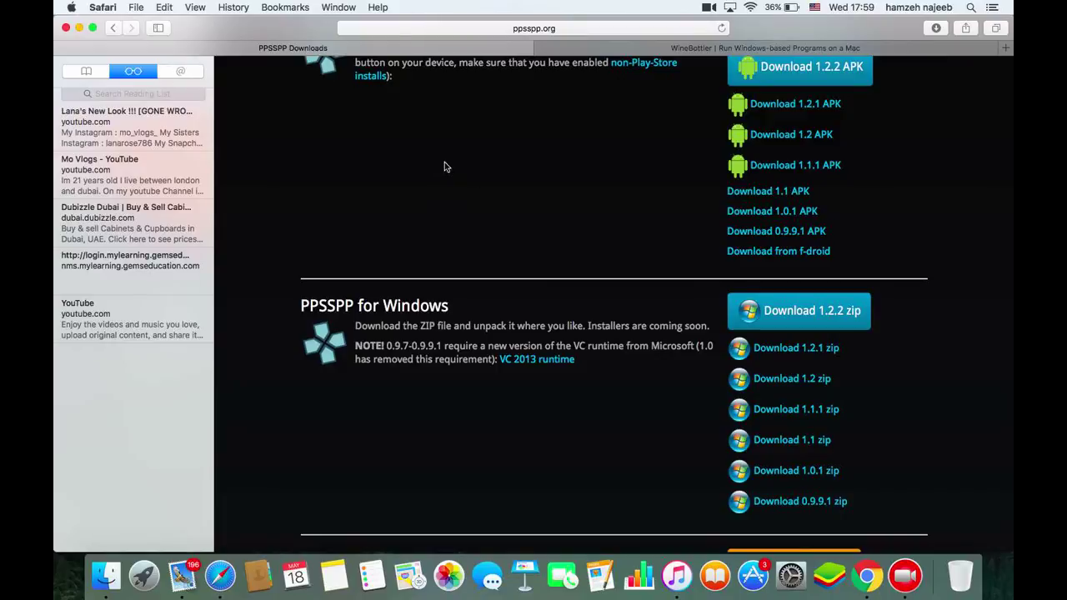
{"action": "left_click", "coordinate": [79, 28]}
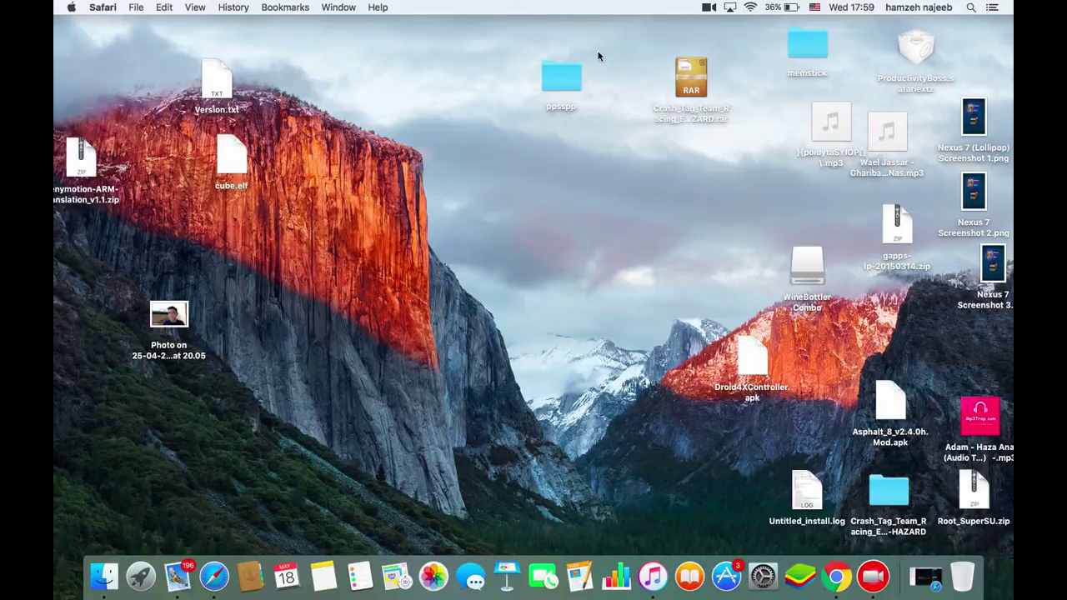
- Nudge the ppsspp desktop folder, view its contents, close it and bring Safari back
{"action": "mouse_move", "coordinate": [575, 65]}
{"action": "left_mouse_down"}
{"action": "mouse_move", "coordinate": [559, 114]}
{"action": "mouse_move", "coordinate": [572, 37]}
{"action": "mouse_move", "coordinate": [607, 131]}
{"action": "mouse_move", "coordinate": [562, 79]}
{"action": "left_mouse_up"}
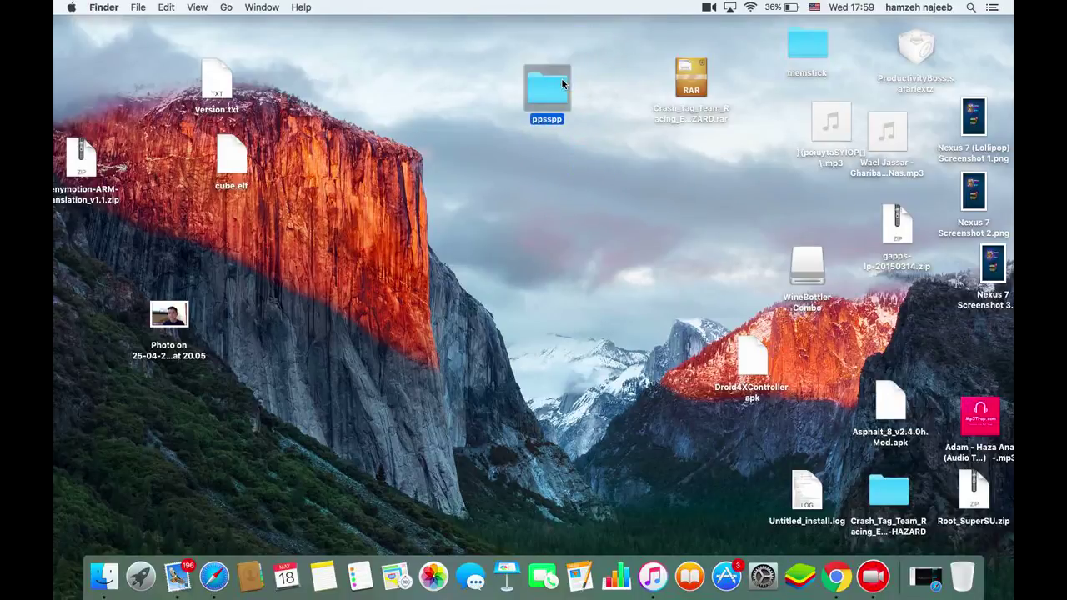
{"action": "double_click", "coordinate": [561, 79]}
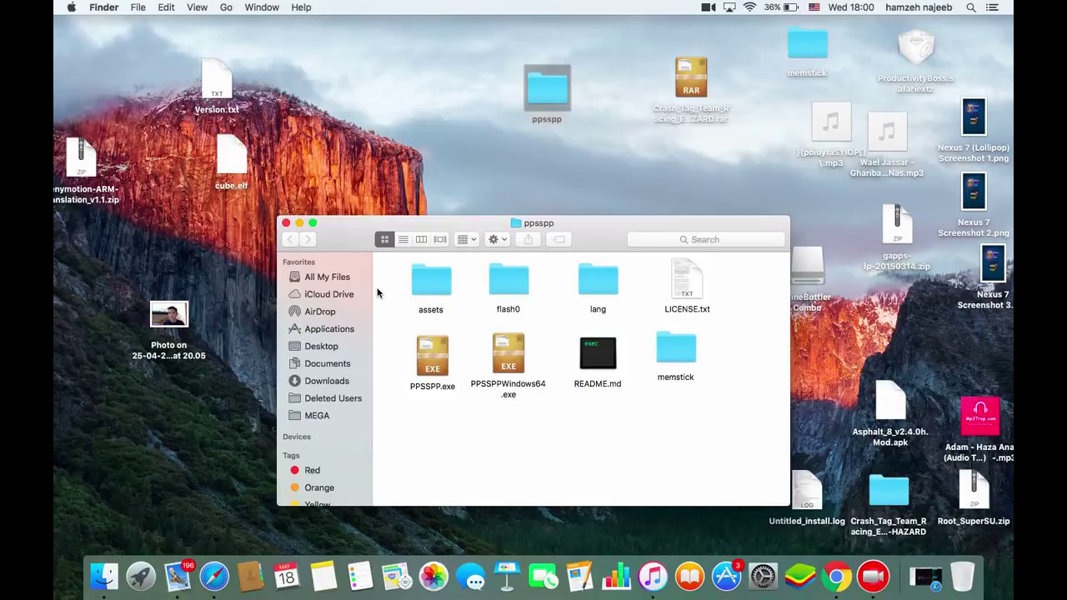
{"action": "left_click", "coordinate": [286, 223]}
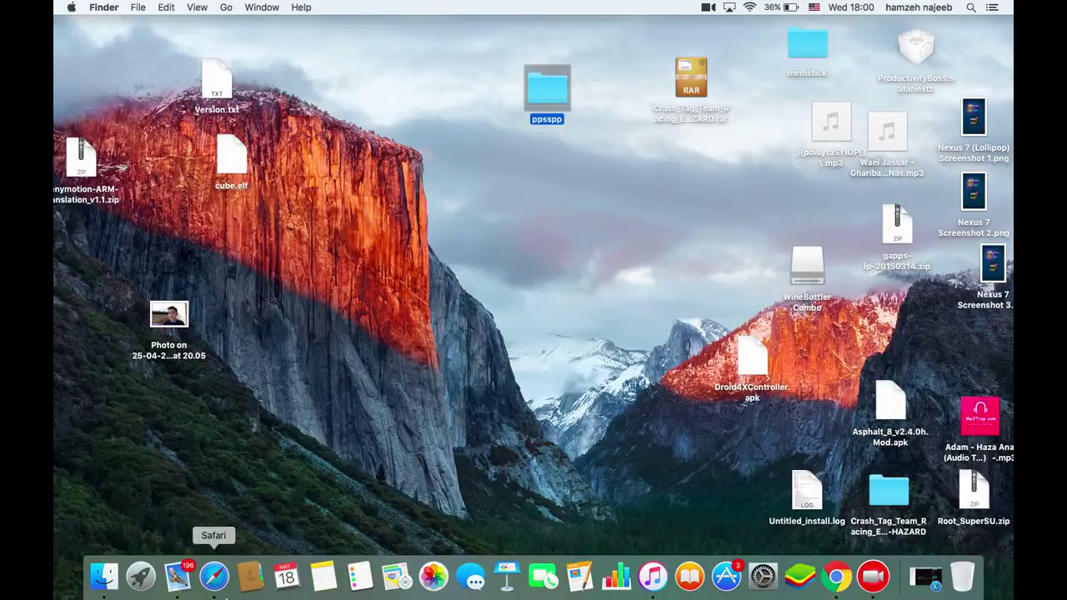
{"action": "left_click", "coordinate": [214, 577]}
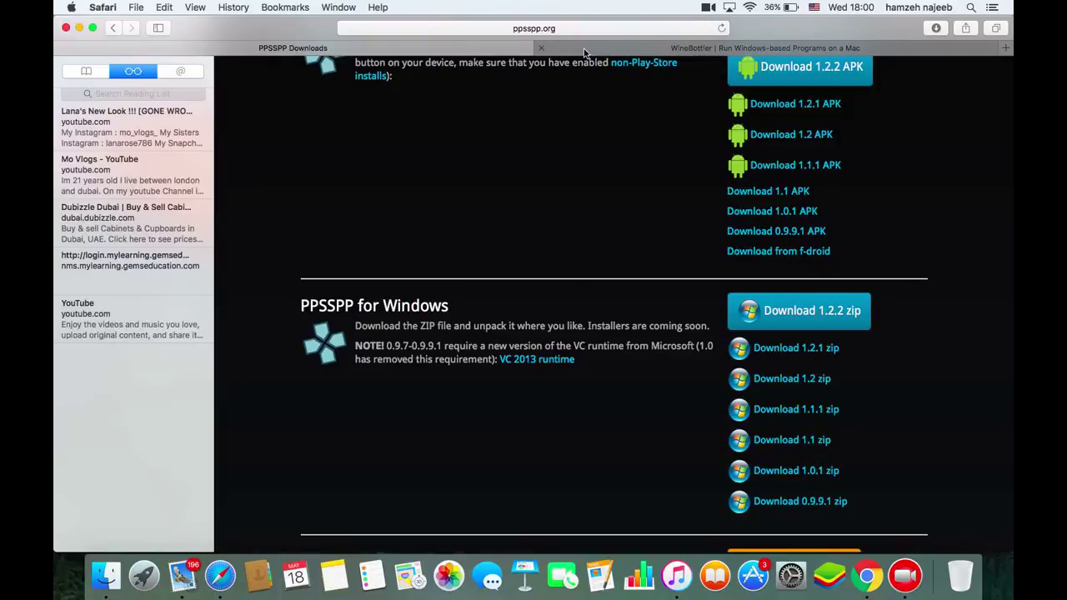
- Switch Safari to the WineBottler tab showing the 1.8-rc4 and 1.6.1 downloads
{"action": "left_click", "coordinate": [584, 50]}
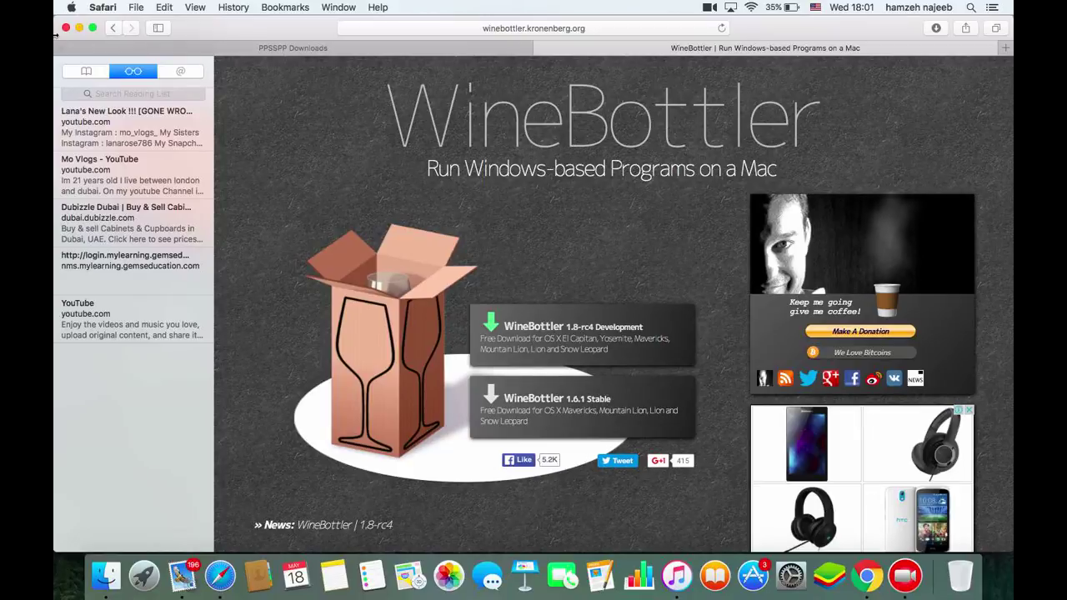
- Minimise Safari, open the WineBottler Combo disk and try dragging WineBottler and Wine to Applications
{"action": "left_click", "coordinate": [80, 28]}
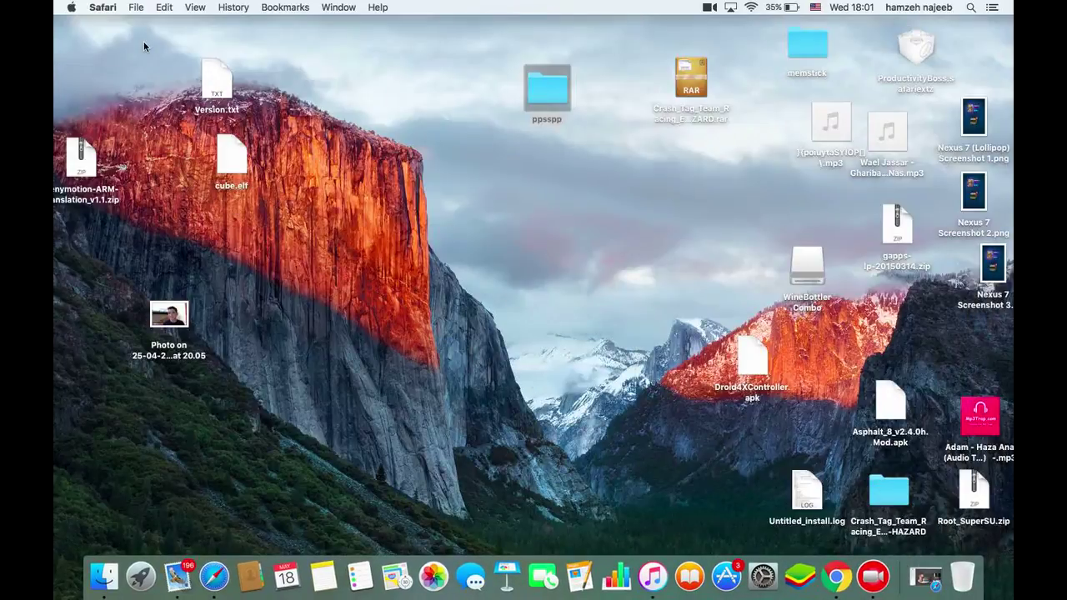
{"action": "double_click", "coordinate": [805, 270]}
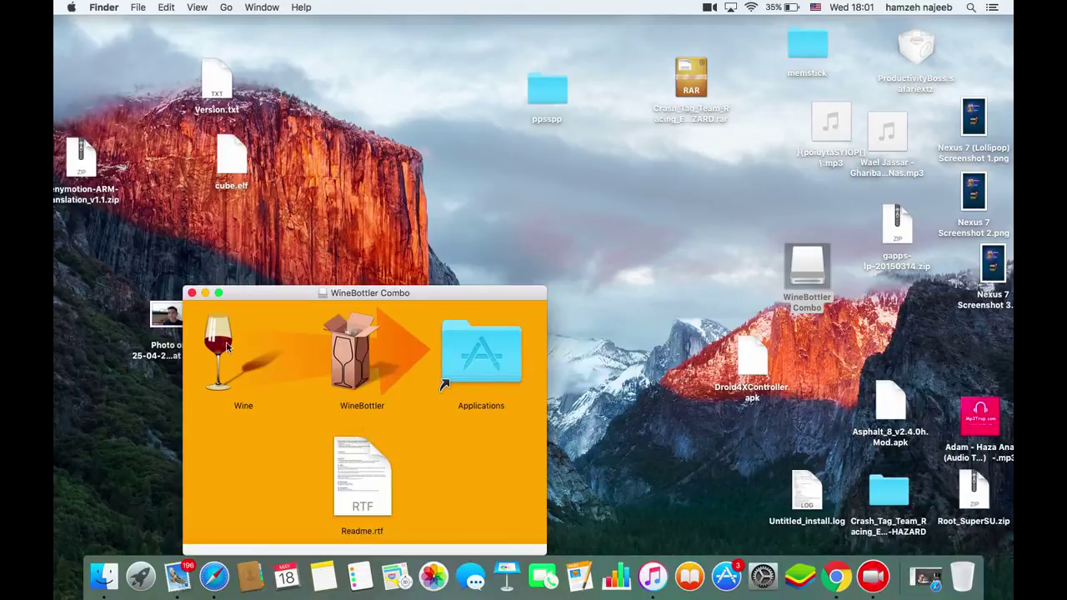
{"action": "mouse_move", "coordinate": [373, 349]}
{"action": "left_mouse_down"}
{"action": "mouse_move", "coordinate": [421, 357]}
{"action": "mouse_move", "coordinate": [361, 356]}
{"action": "left_mouse_up"}
{"action": "left_click_drag", "start_coordinate": [214, 350], "coordinate": [367, 354]}
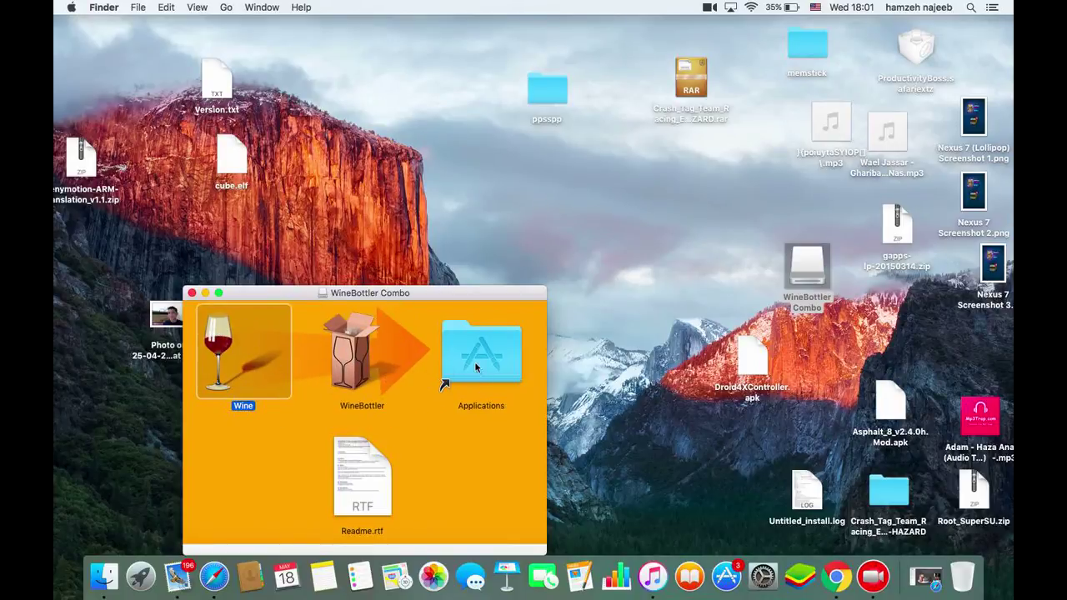
- Select the Wine and WineBottler apps in turn, then close the WineBottler Combo window
{"action": "left_click", "coordinate": [491, 453]}
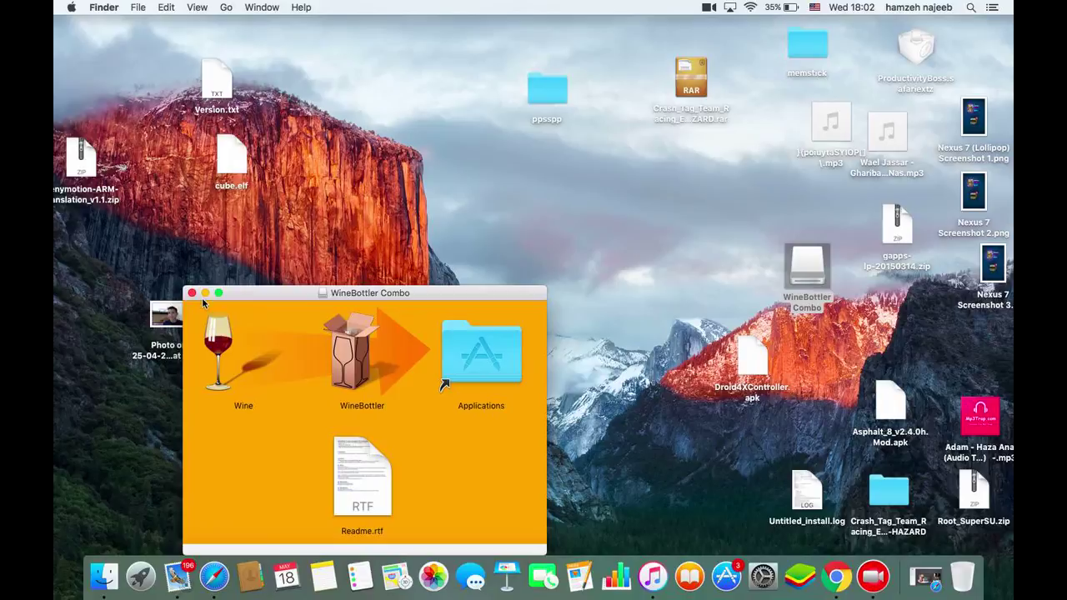
{"action": "left_click", "coordinate": [229, 345]}
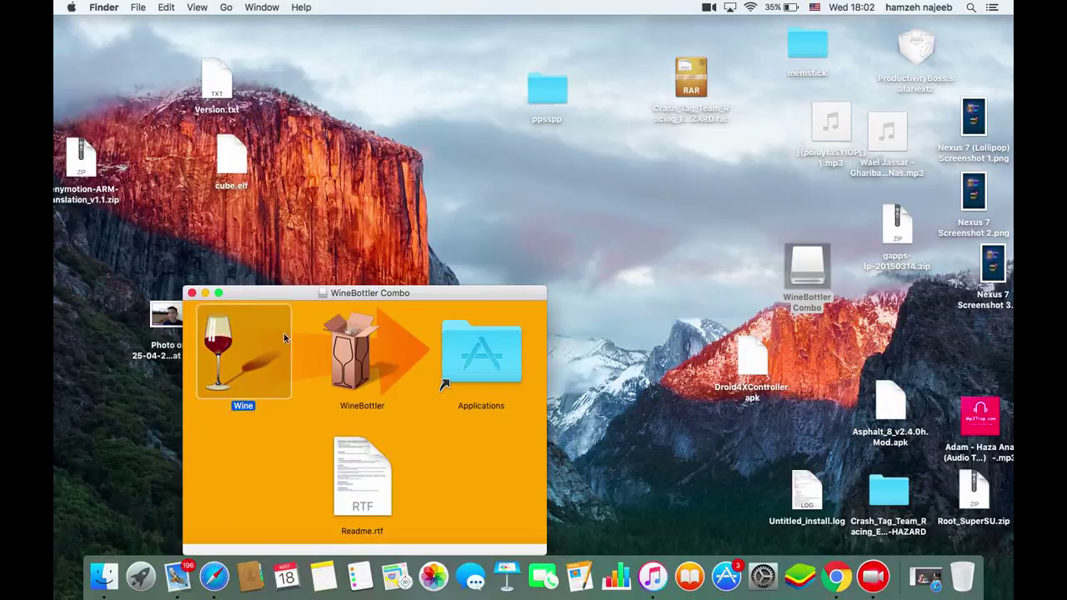
{"action": "left_click", "coordinate": [373, 345]}
{"action": "left_click", "coordinate": [358, 350]}
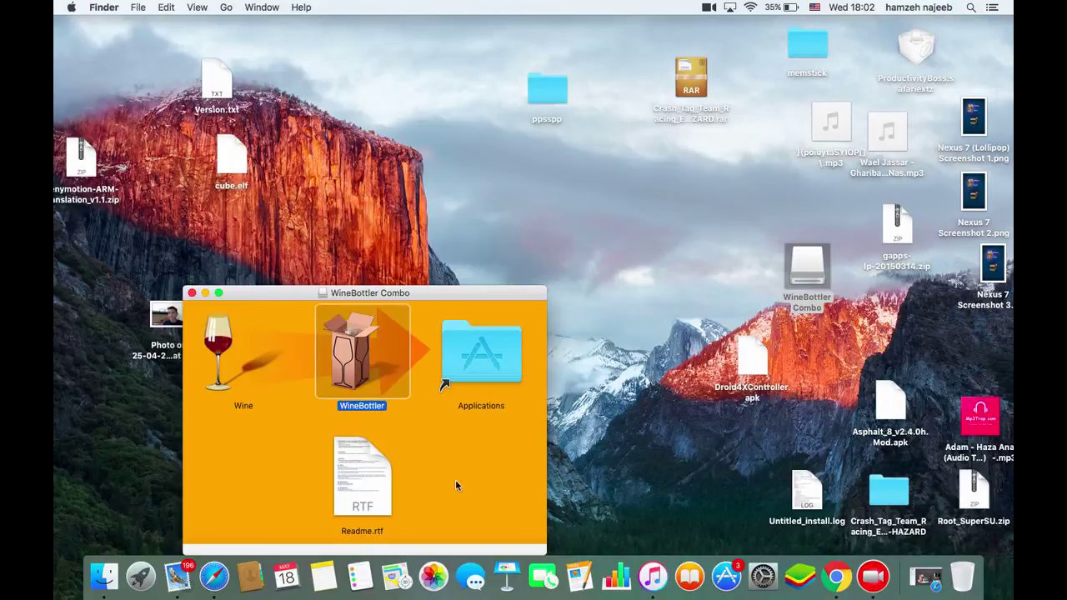
{"action": "left_click", "coordinate": [464, 493]}
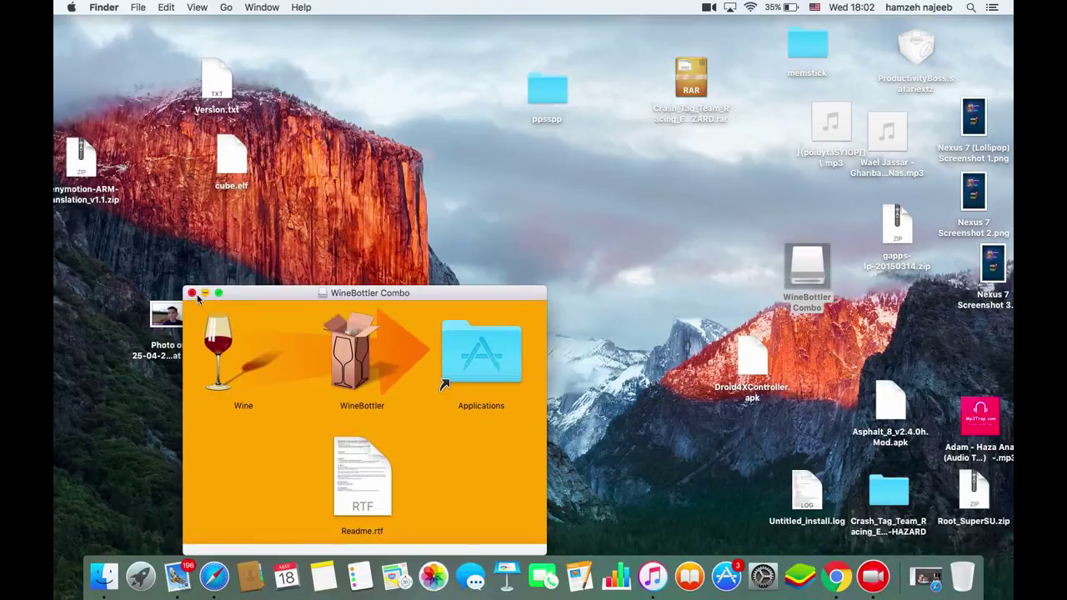
{"action": "left_click", "coordinate": [220, 321]}
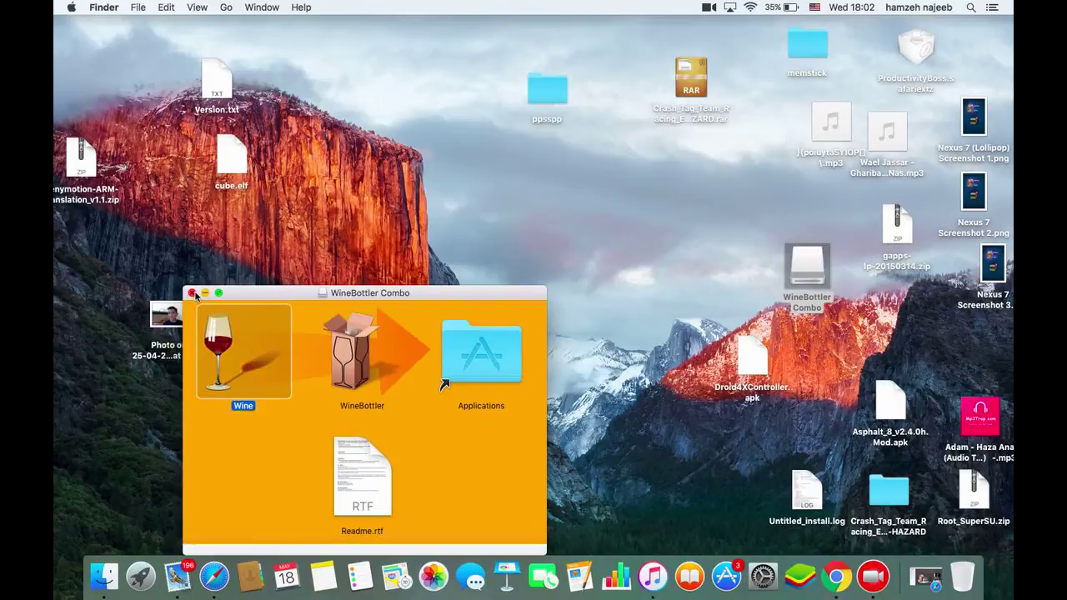
{"action": "key", "text": "Right"}
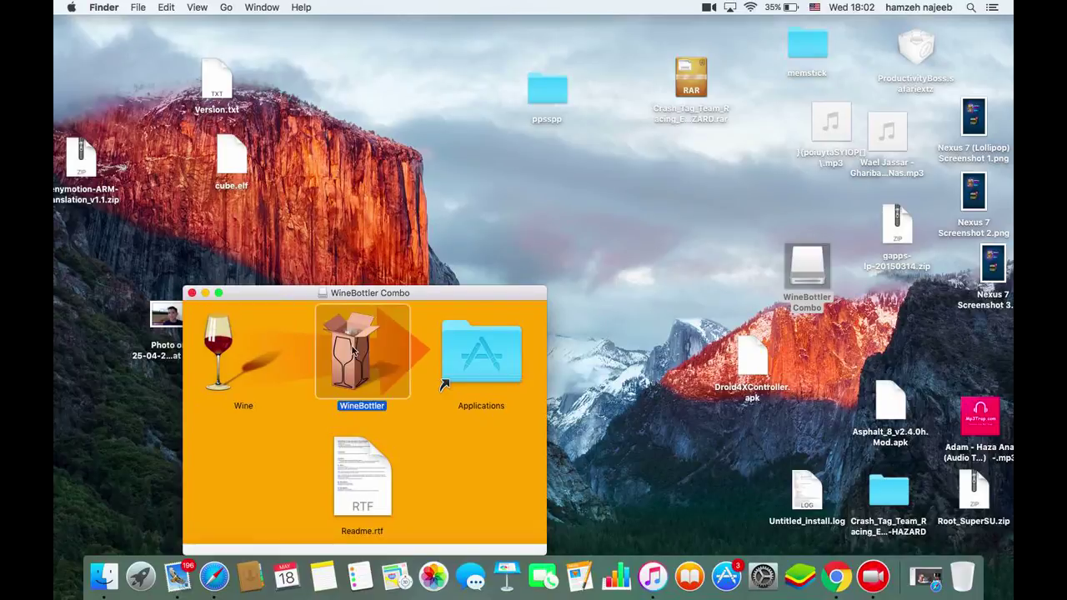
{"action": "left_click", "coordinate": [192, 293]}
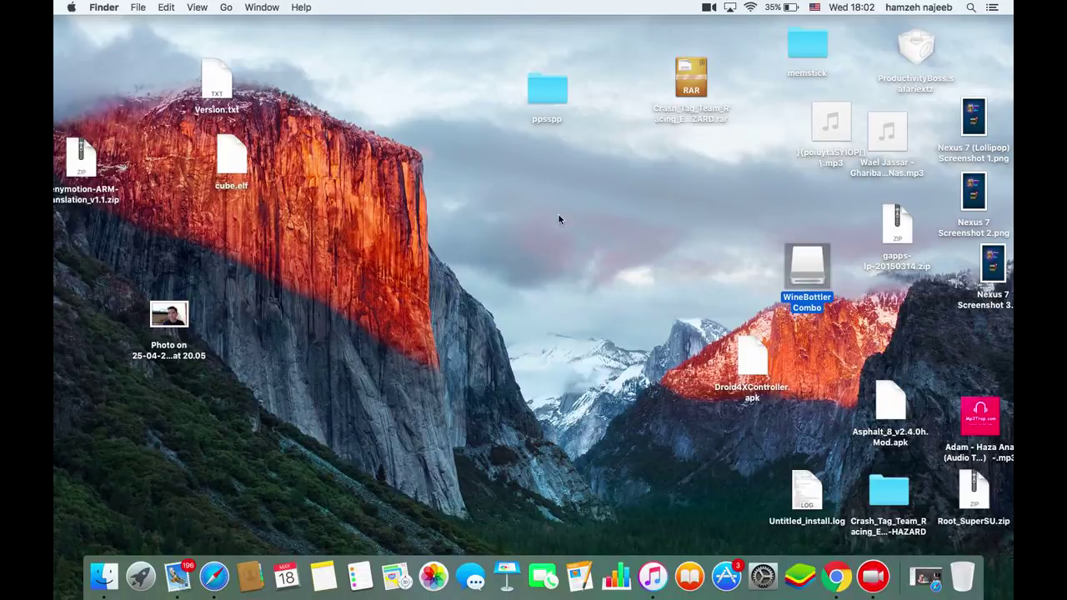
- Open the ppsspp folder and run PPSSPPWindows64.exe with Wine (default) via Open With
{"action": "double_click", "coordinate": [558, 99]}
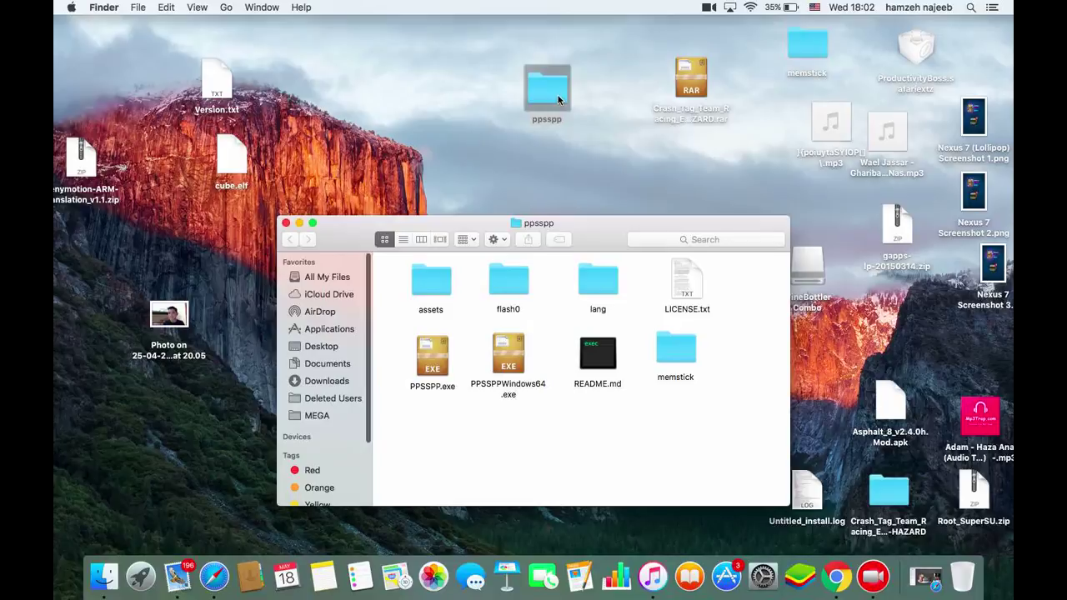
{"action": "right_click", "coordinate": [514, 360]}
{"action": "left_click", "coordinate": [459, 422]}
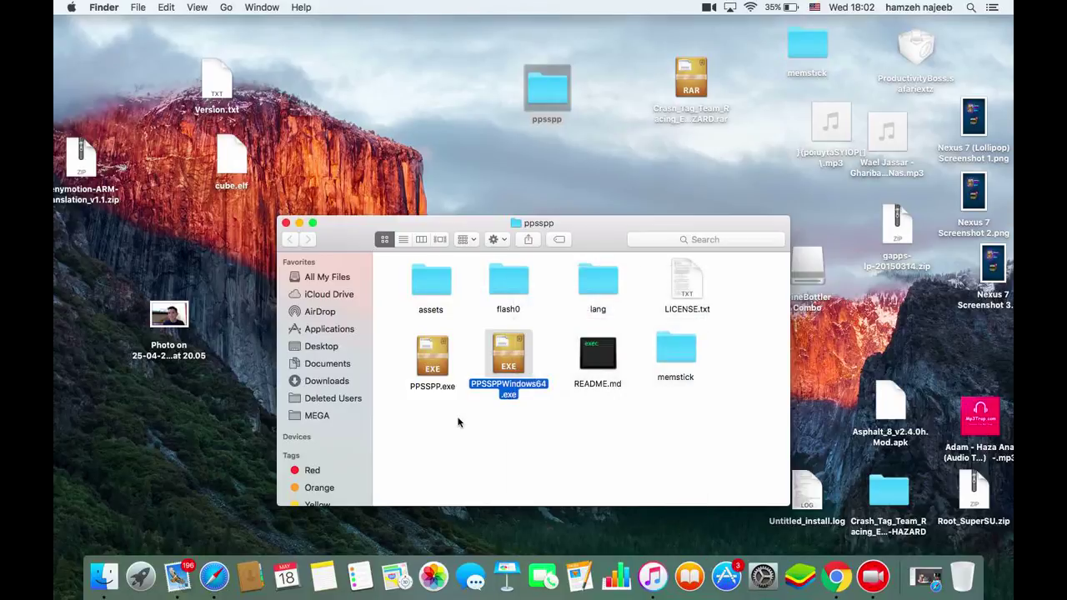
{"action": "right_click", "coordinate": [507, 364]}
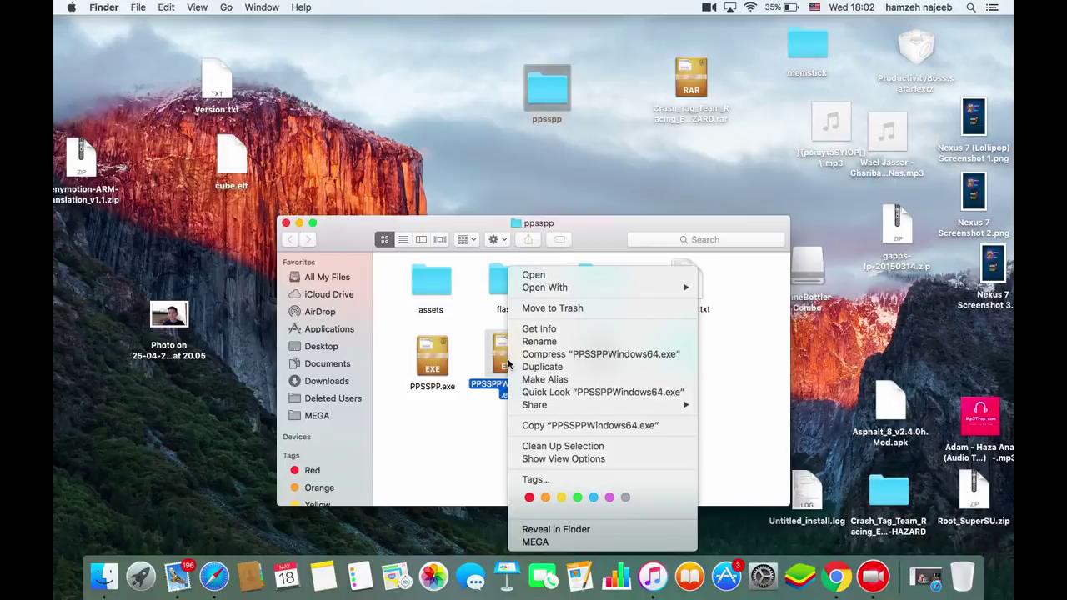
{"action": "mouse_move", "coordinate": [561, 289]}
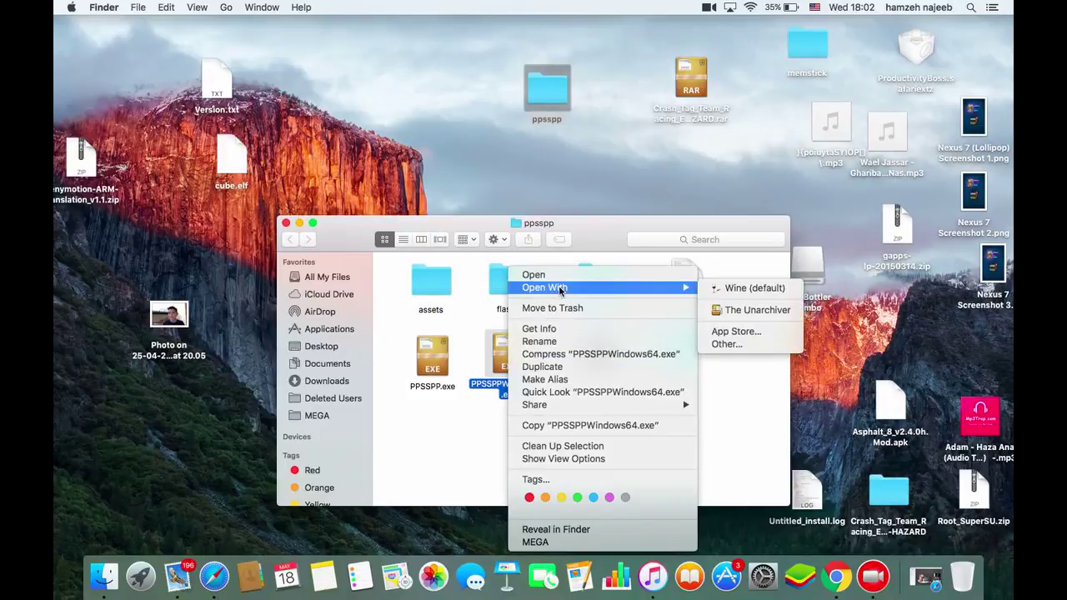
{"action": "left_click", "coordinate": [728, 287]}
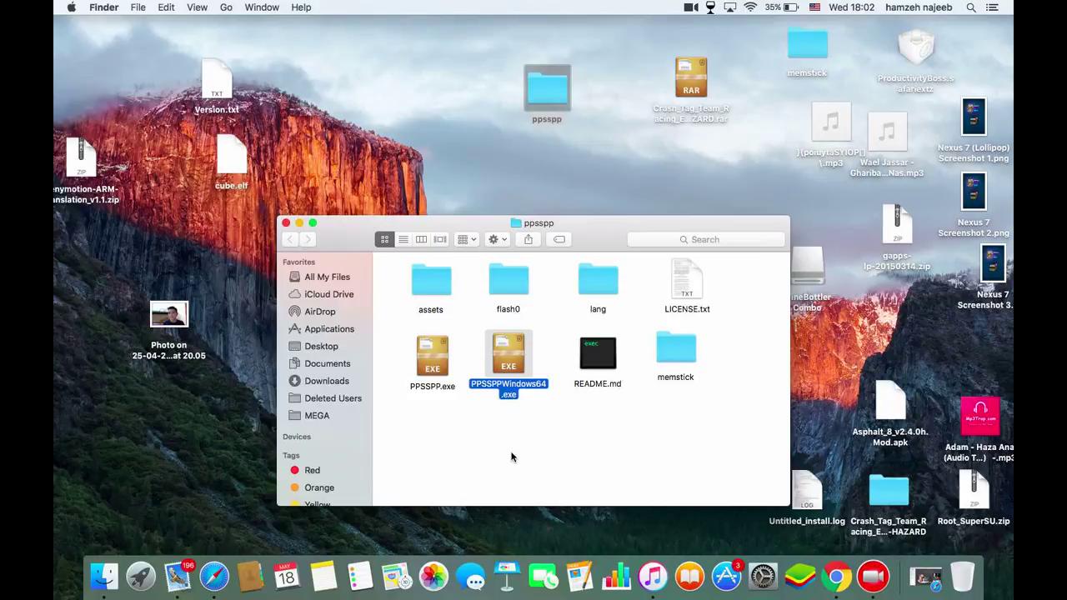
- Run PPSSPPWindows64.exe with Wine again, then deselect it in the Finder window
{"action": "right_click", "coordinate": [505, 368]}
{"action": "mouse_move", "coordinate": [673, 282]}
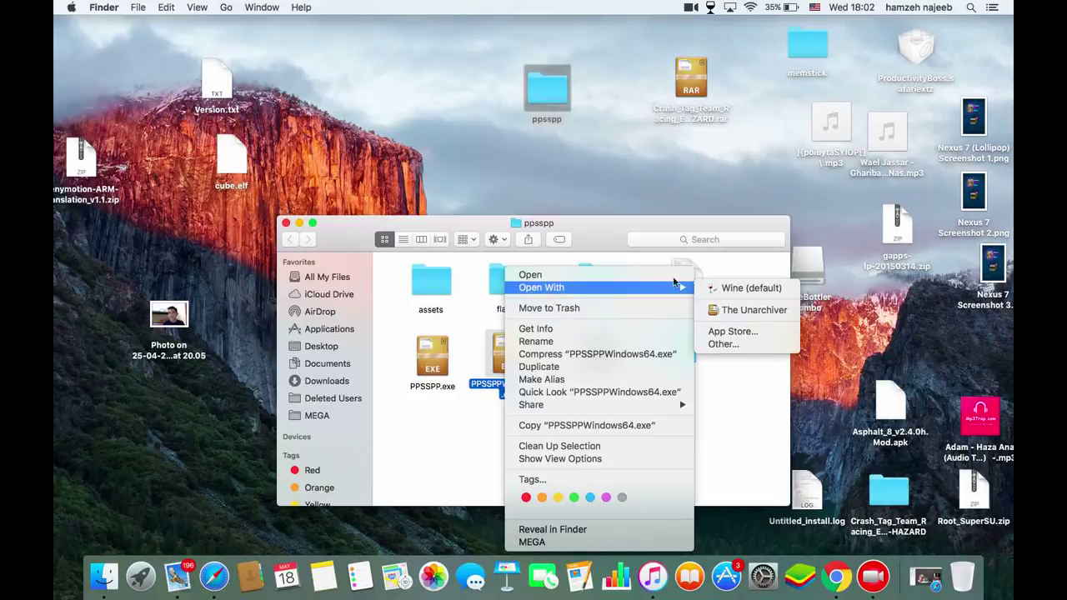
{"action": "left_click", "coordinate": [711, 289]}
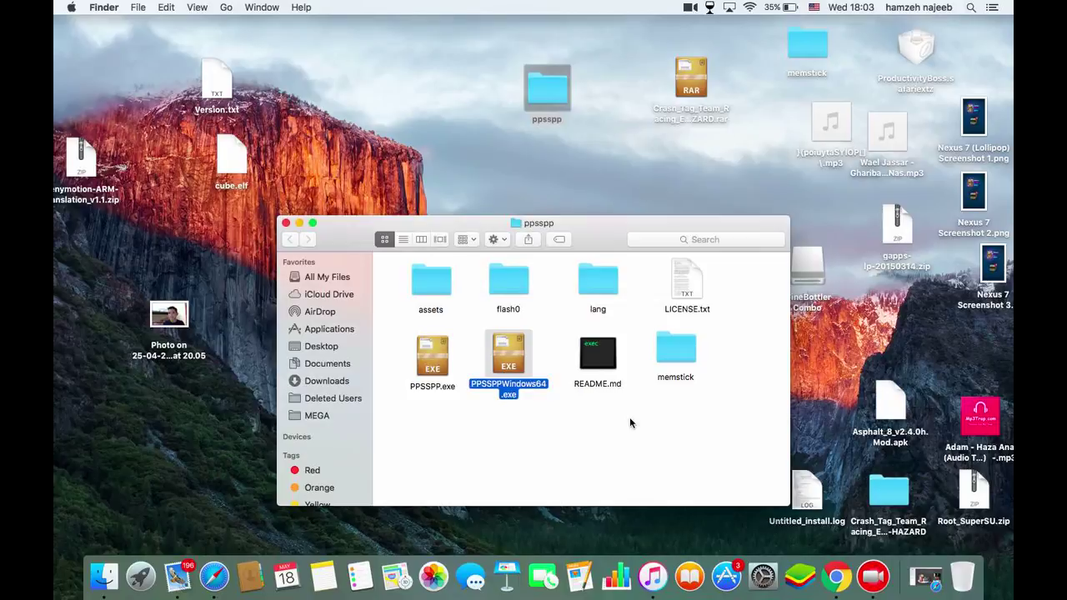
{"action": "left_click", "coordinate": [630, 423]}
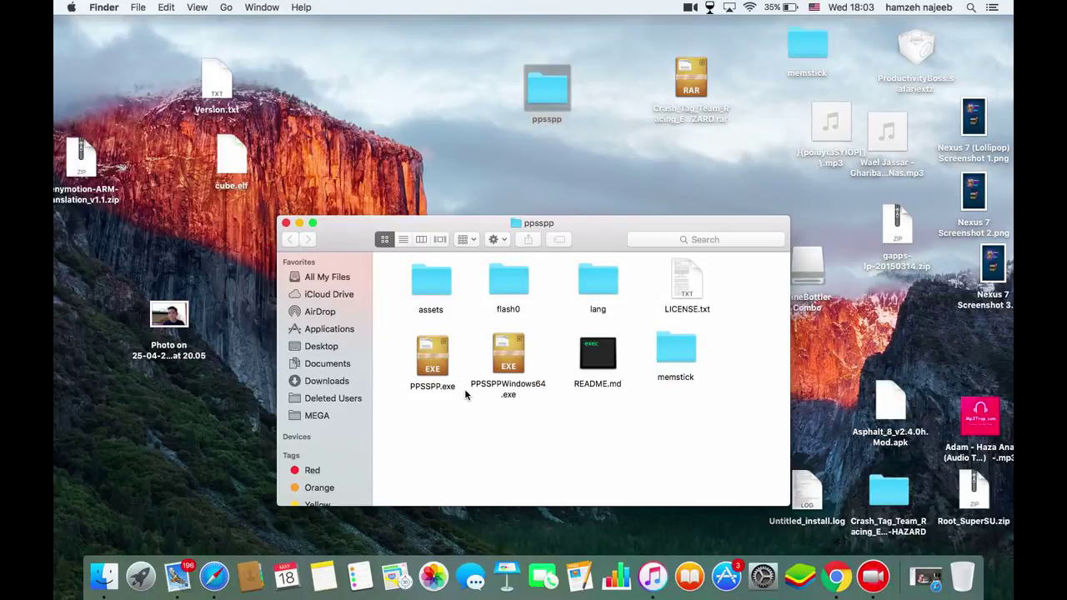
- Check PPSSPP.exe's Open With options, then launch PPSSPP.exe so PPSSPP v1.2.2 runs under Wine
{"action": "right_click", "coordinate": [438, 361]}
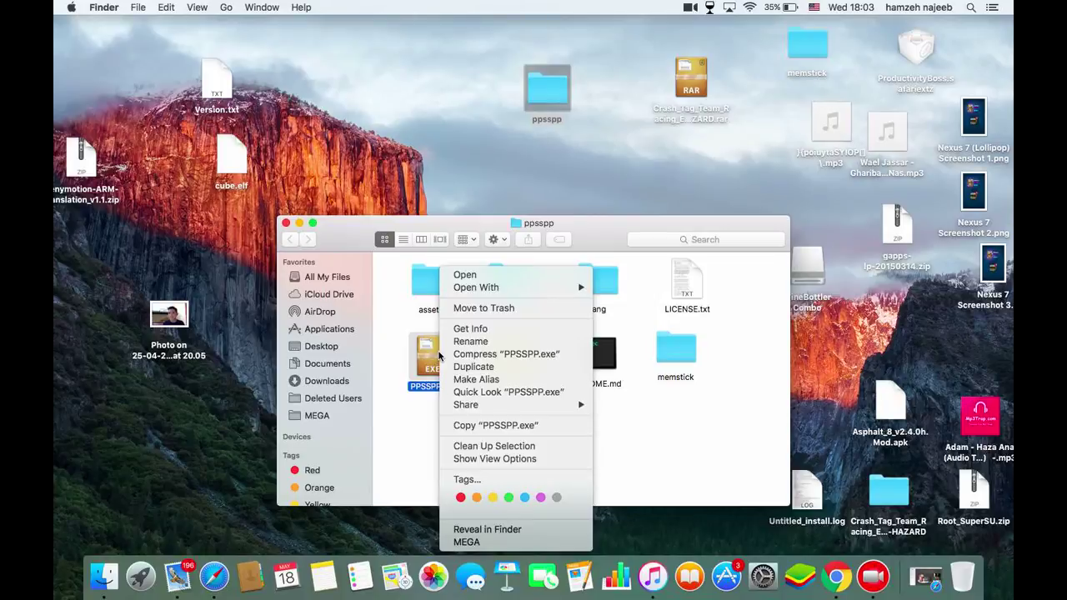
{"action": "mouse_move", "coordinate": [502, 287]}
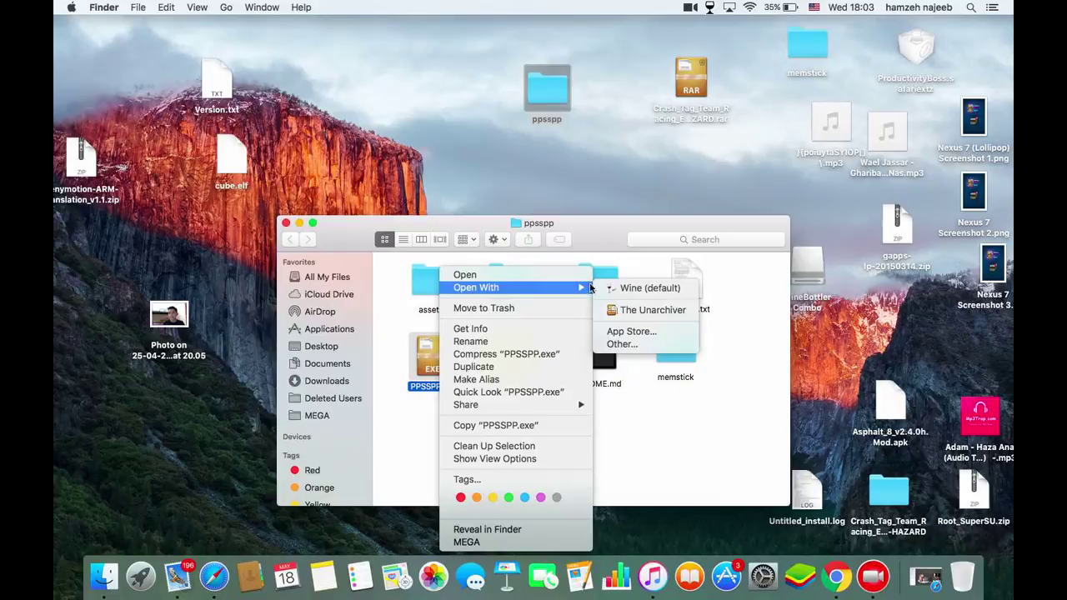
{"action": "left_click", "coordinate": [644, 421]}
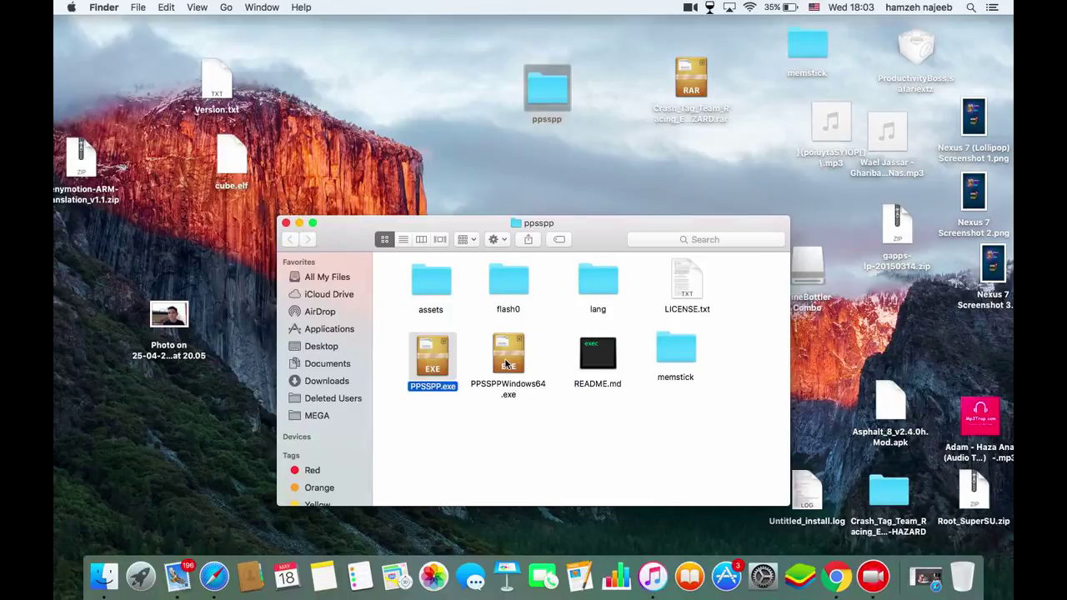
{"action": "left_click", "coordinate": [461, 433]}
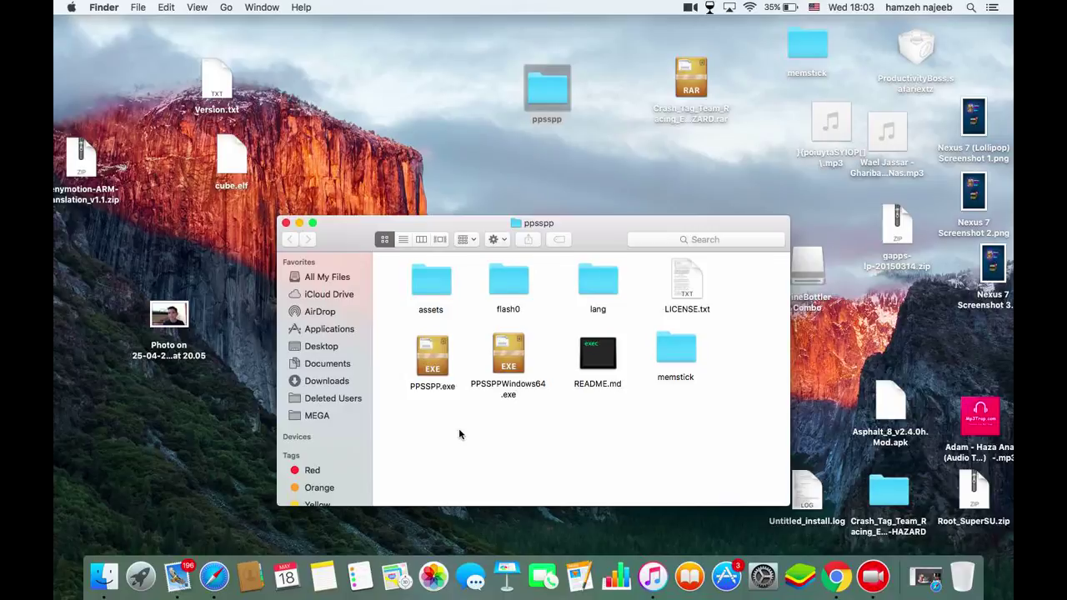
{"action": "double_click", "coordinate": [437, 367]}
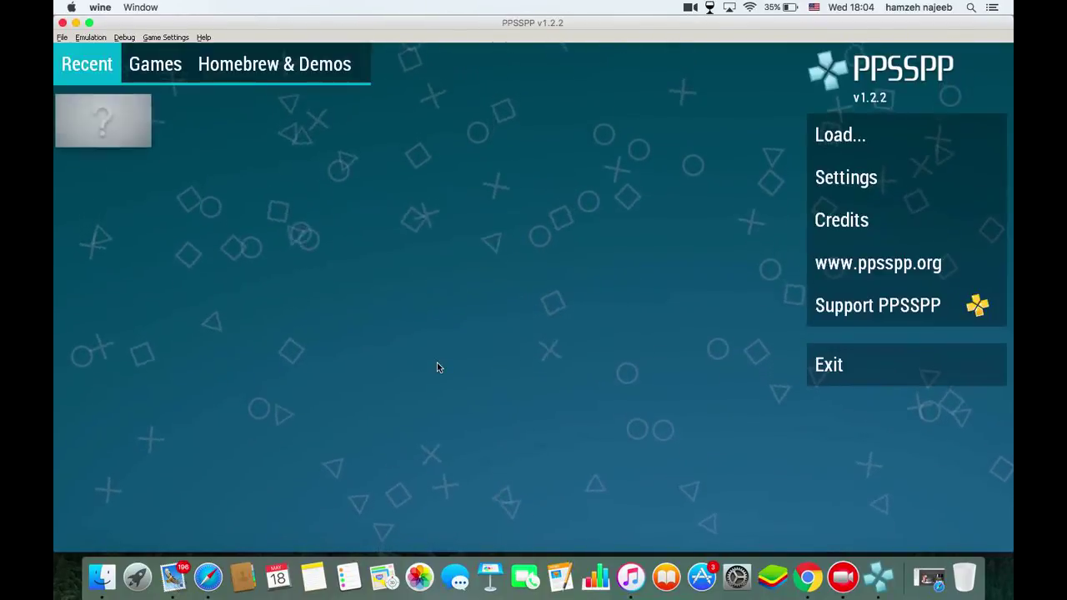
- Look through the Games, Homebrew & Demos and Recent tabs, then climb the Games browser to the home folder
{"action": "left_click", "coordinate": [167, 64]}
{"action": "left_click", "coordinate": [275, 64]}
{"action": "left_click", "coordinate": [86, 64]}
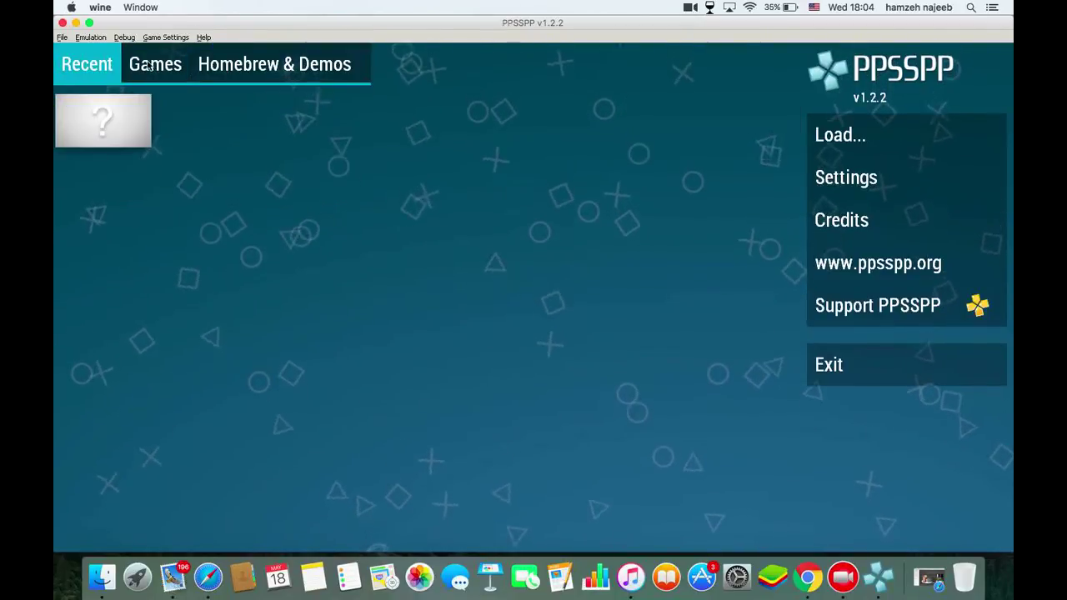
{"action": "left_click", "coordinate": [149, 67]}
{"action": "left_click", "coordinate": [95, 179]}
{"action": "left_click", "coordinate": [96, 179]}
{"action": "left_click", "coordinate": [95, 179]}
{"action": "left_click", "coordinate": [95, 187]}
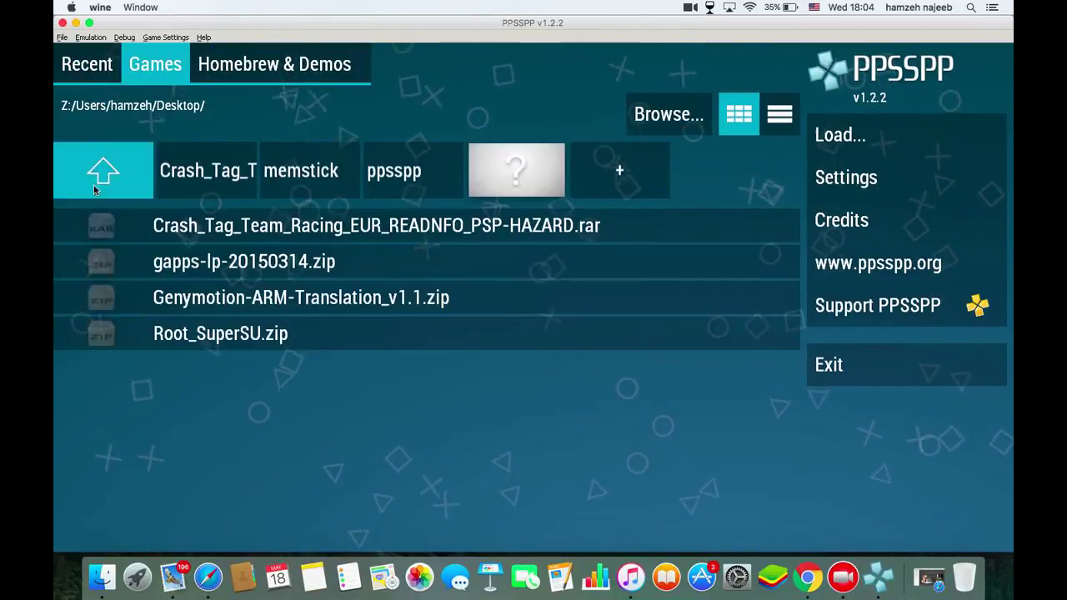
{"action": "left_click", "coordinate": [94, 189]}
- Browse to Desktop/ppsspp/memstick/PSP/GAME and open the Crash Tag Team Racing details
{"action": "left_click", "coordinate": [354, 182]}
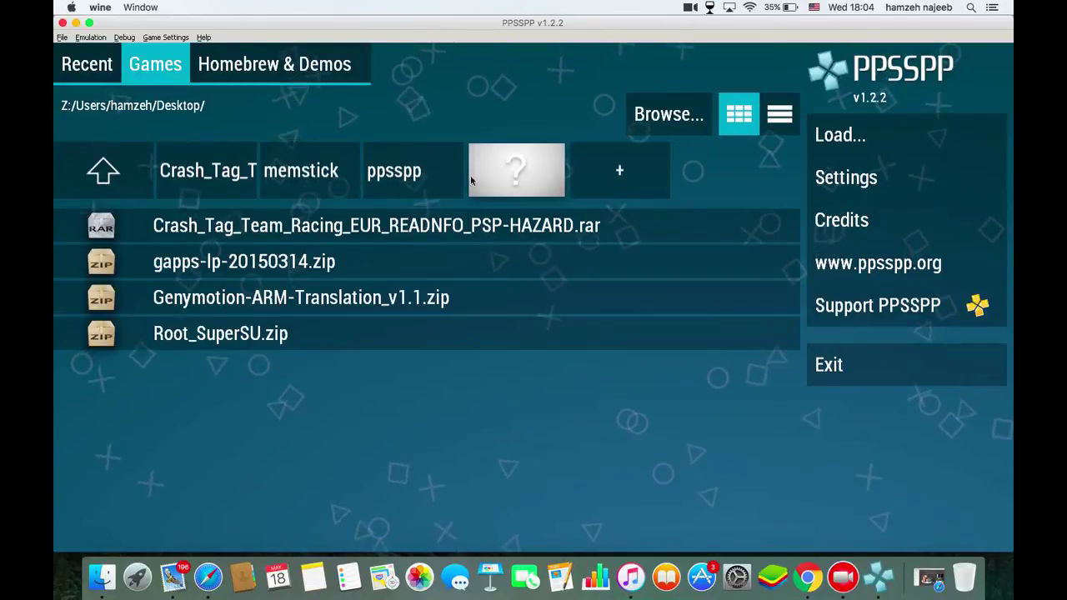
{"action": "left_click", "coordinate": [457, 176]}
{"action": "left_click", "coordinate": [517, 177]}
{"action": "left_click", "coordinate": [207, 182]}
{"action": "left_click", "coordinate": [283, 175]}
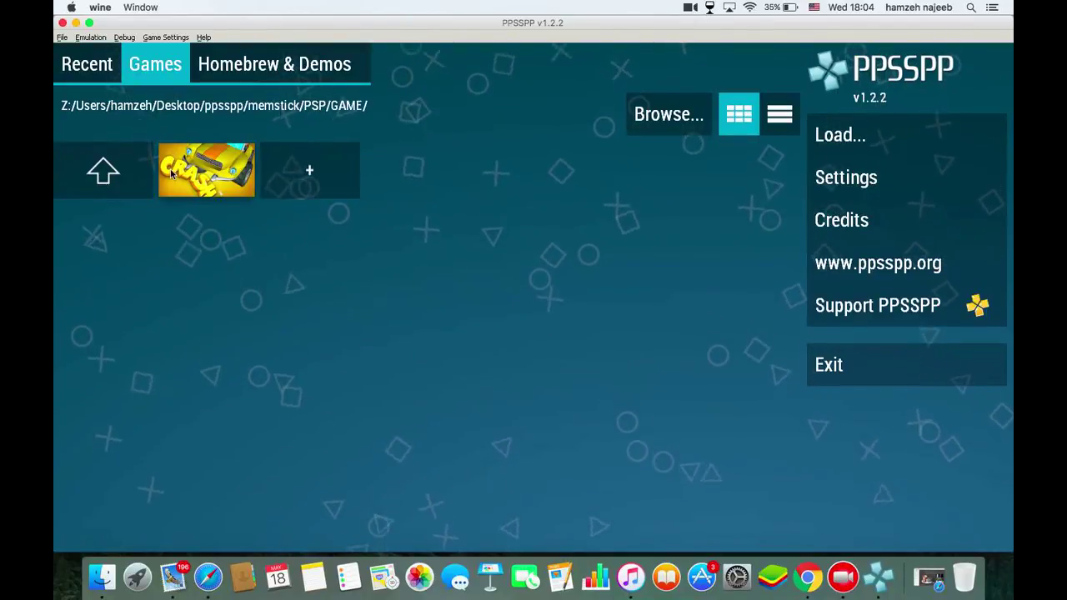
{"action": "left_click", "coordinate": [234, 181]}
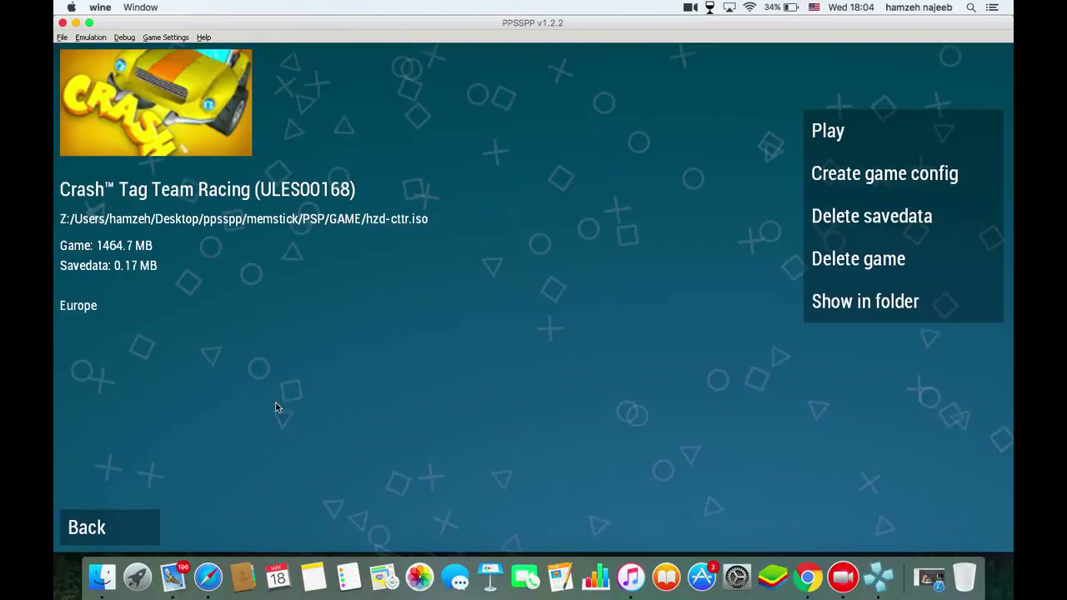
- Leave the game details for the Recent list and minimise PPSSPP with super+m
{"action": "left_click", "coordinate": [88, 523]}
{"action": "left_click", "coordinate": [96, 70]}
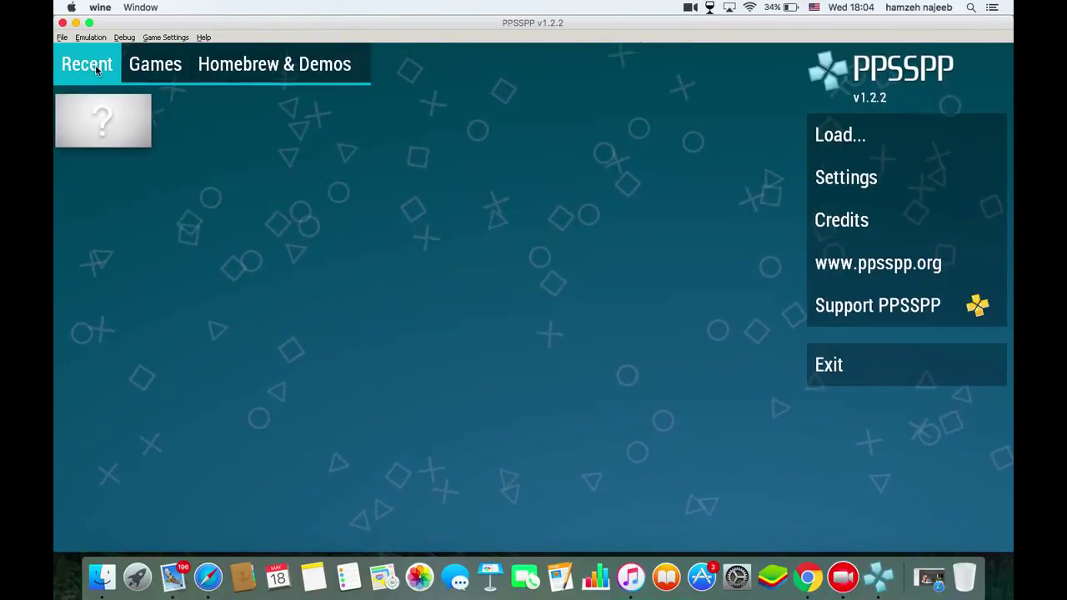
{"action": "key", "text": "super+m"}
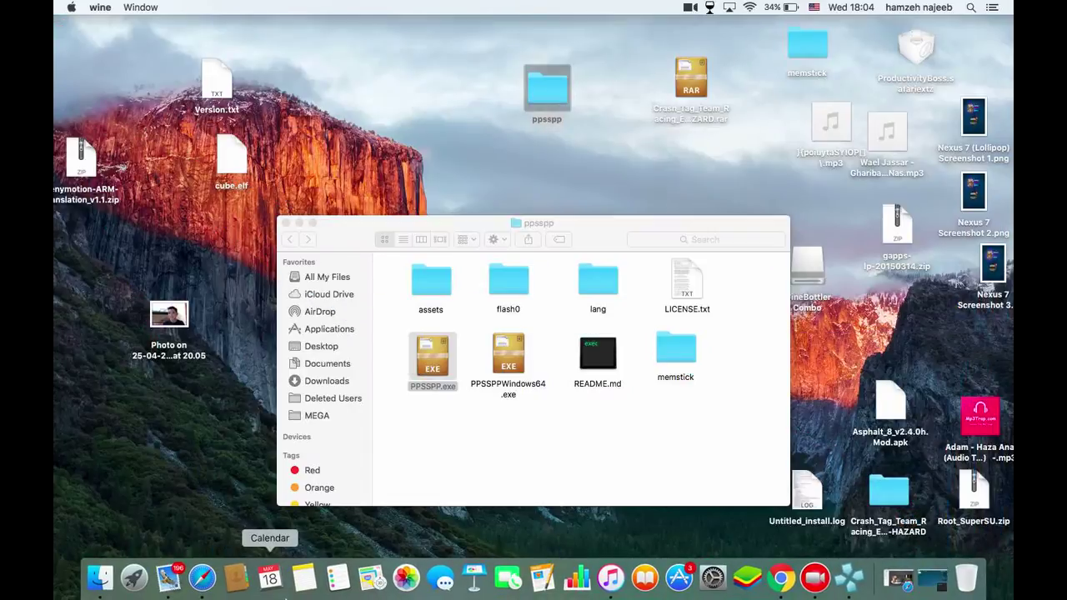
{"action": "left_click", "coordinate": [196, 590]}
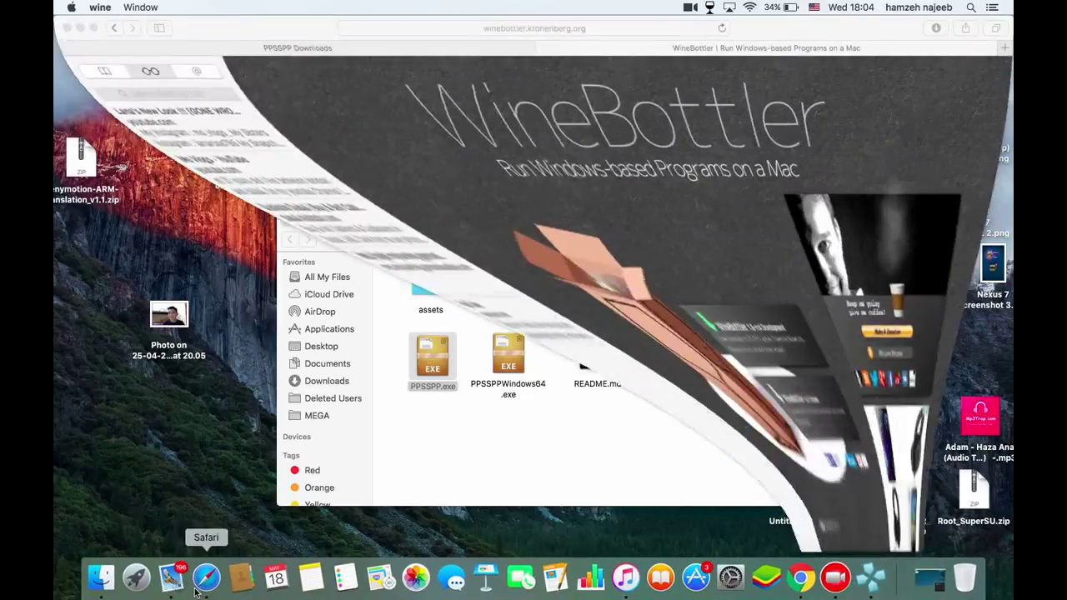
{"action": "left_click", "coordinate": [1003, 49]}
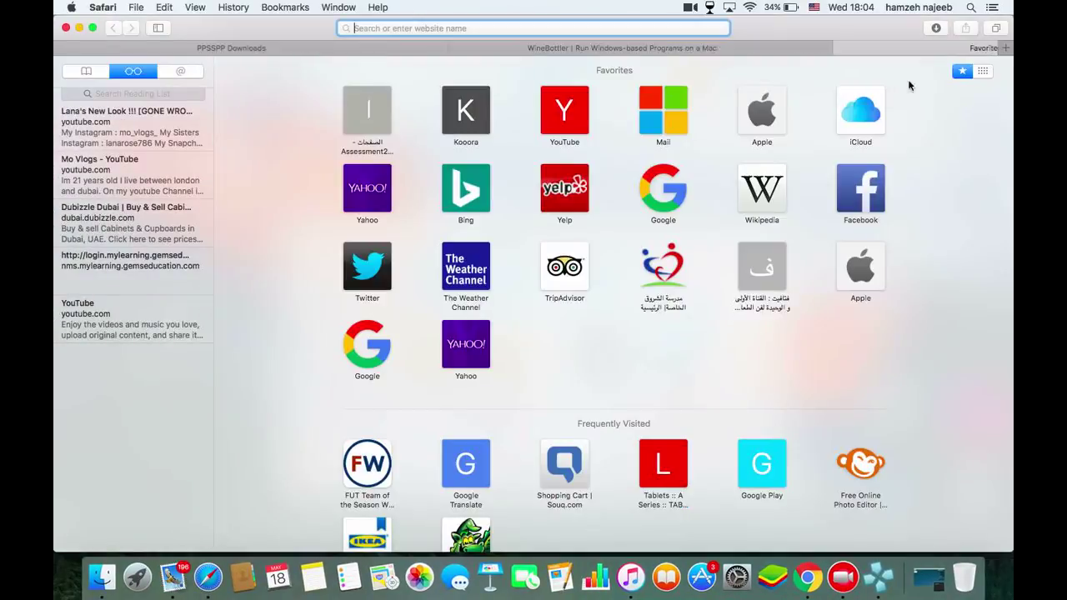
{"action": "type", "text": "www.empa"}
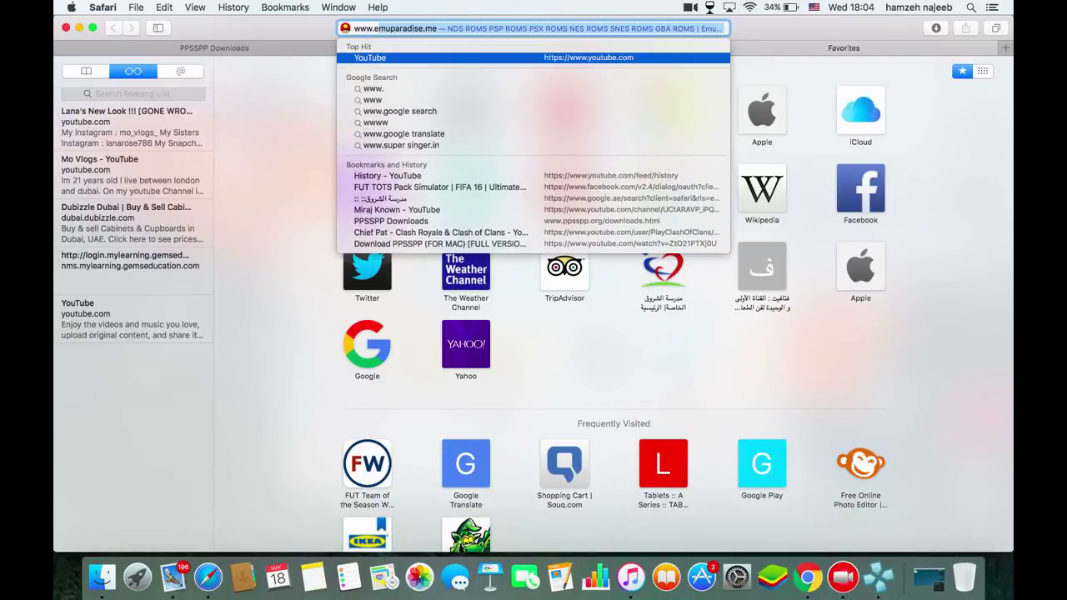
{"action": "key", "text": "BackSpace"}
{"action": "key", "text": "BackSpace"}
{"action": "key", "text": "BackSpace"}
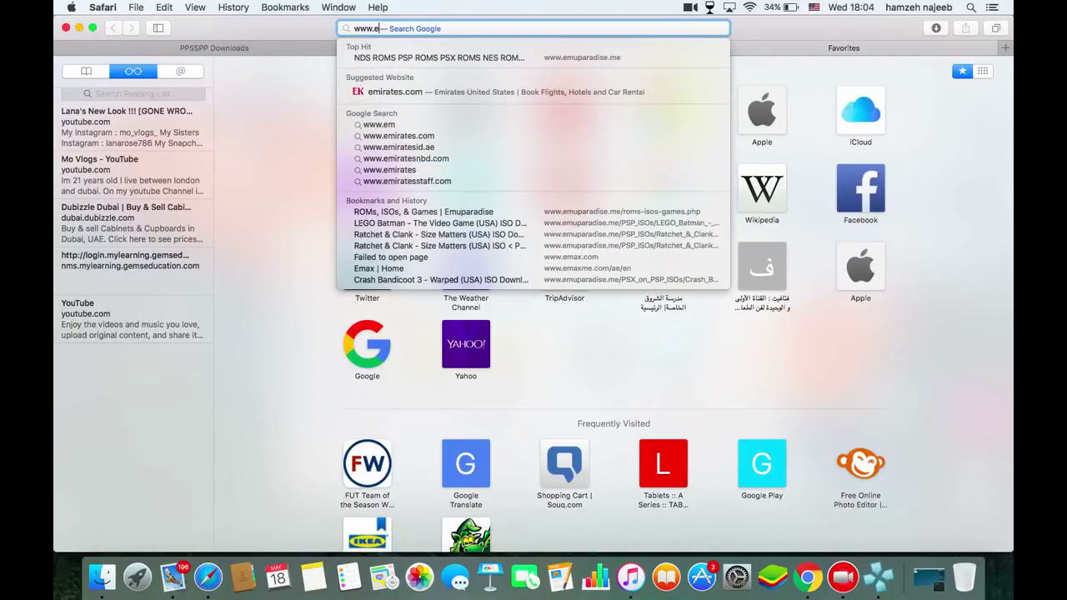
{"action": "type", "text": "muparadise.me"}
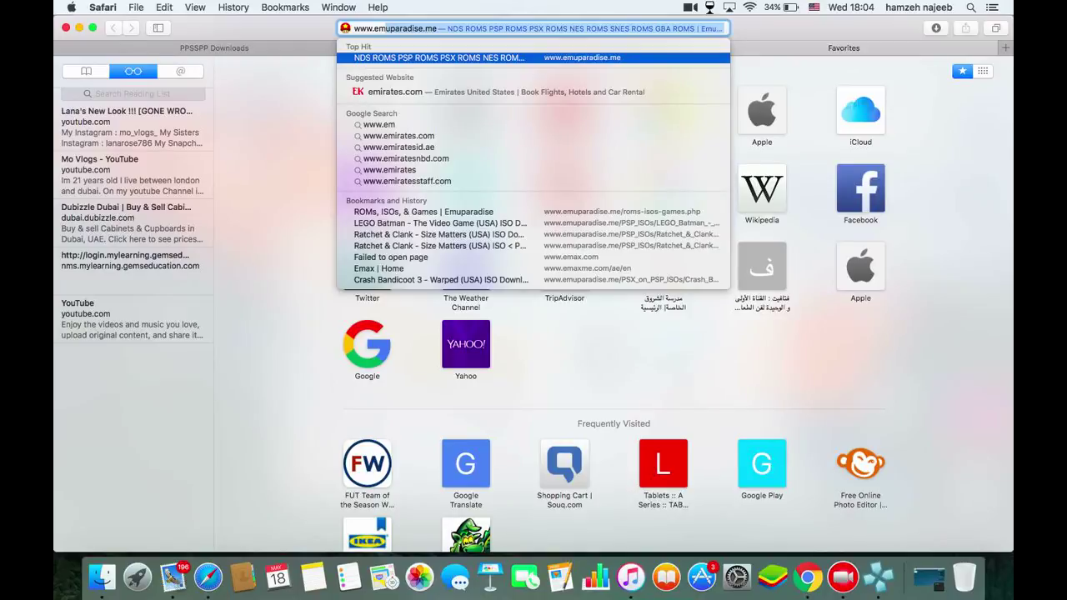
{"action": "key", "text": "Return"}
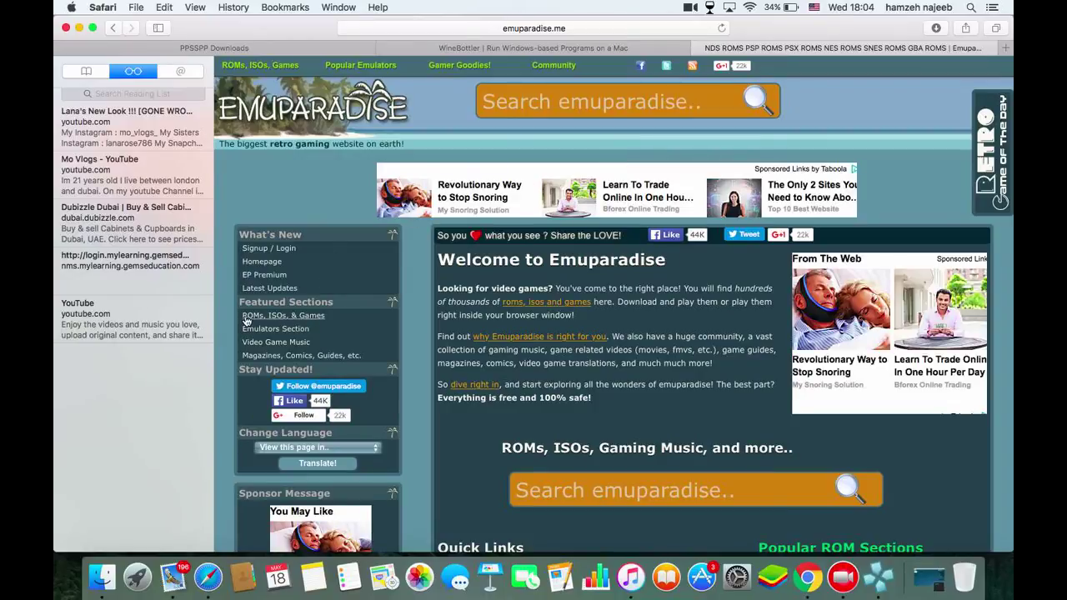
- Search ROMs, ISOs, & Games for 'crash tag team racing' and open the Crash Tag Team Racing (Europe) PSP page
{"action": "left_click", "coordinate": [280, 316]}
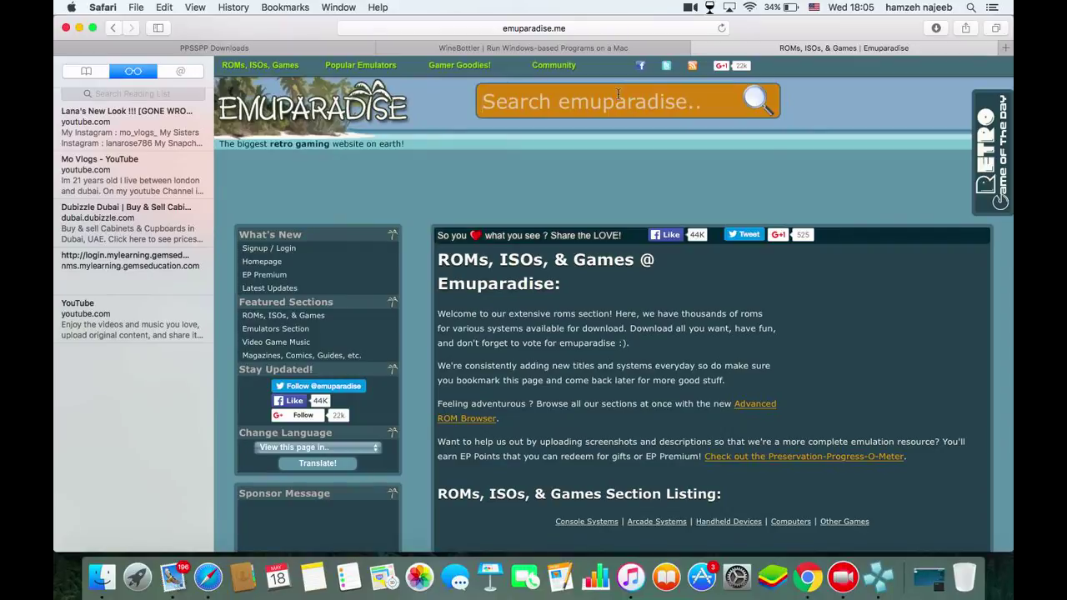
{"action": "type", "text": "crash tag"}
{"action": "type", "text": "t"}
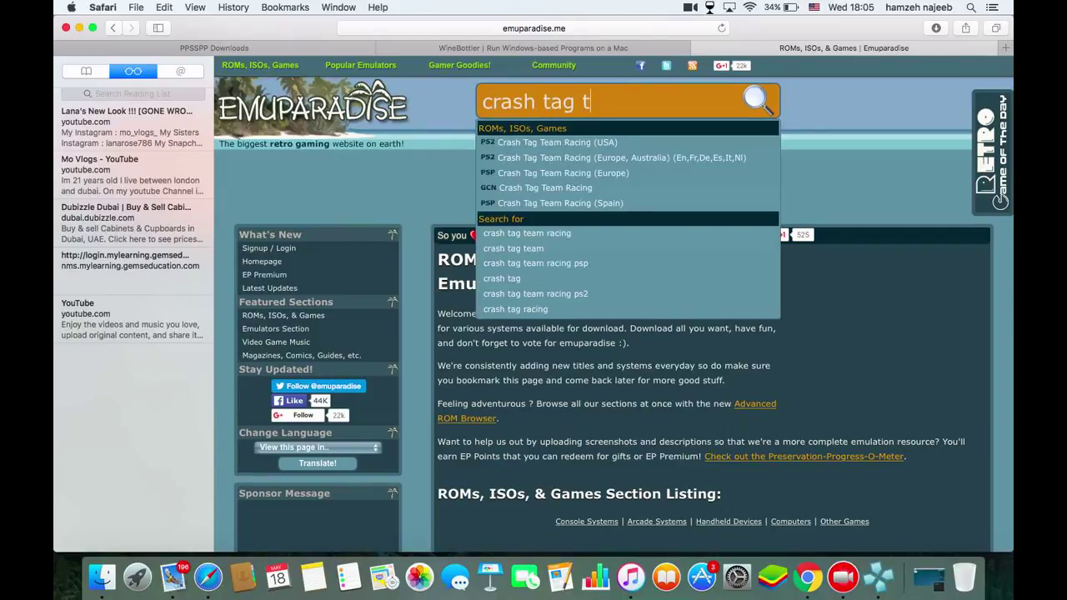
{"action": "type", "text": "eam racing"}
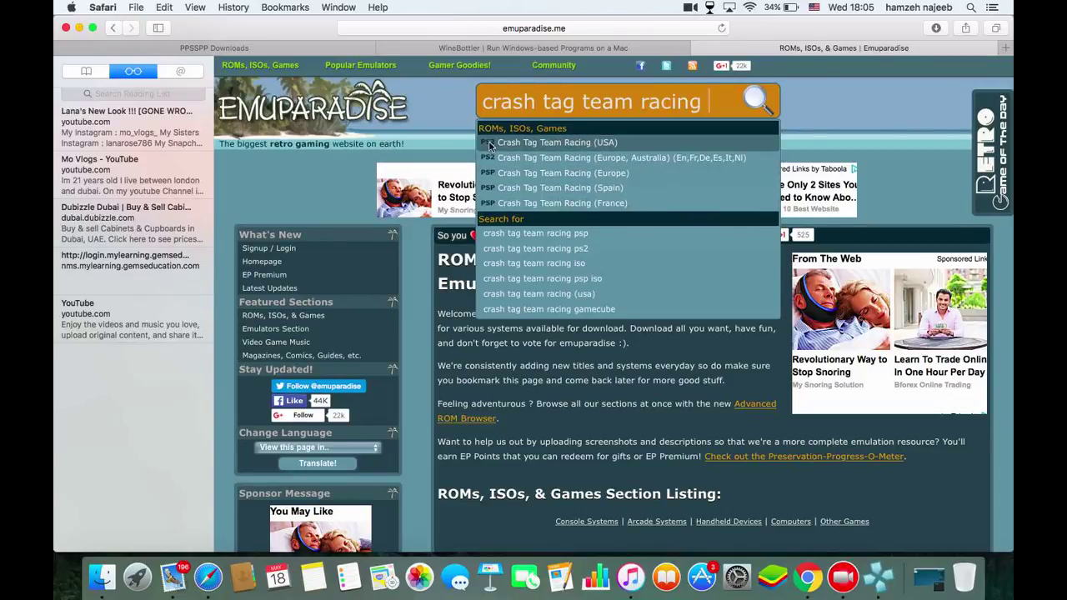
{"action": "left_click", "coordinate": [510, 171]}
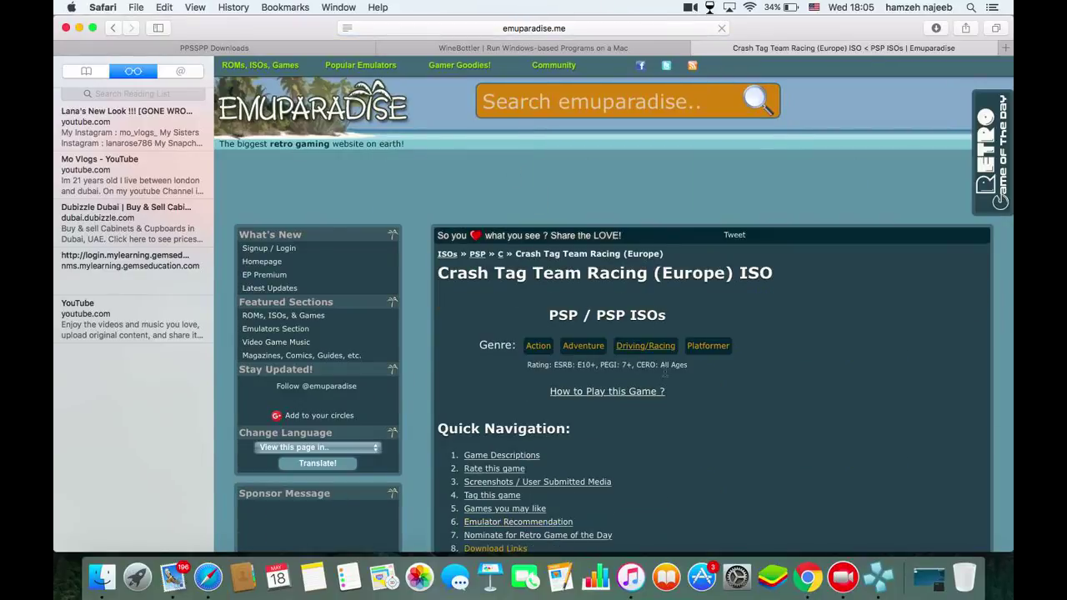
- Open the Crash Tag Team Racing (Europe) ISO download page with its 760M Direct Download link, then minimize Safari
{"action": "scroll", "coordinate": [671, 393], "scroll_direction": "down", "scroll_amount": 5}
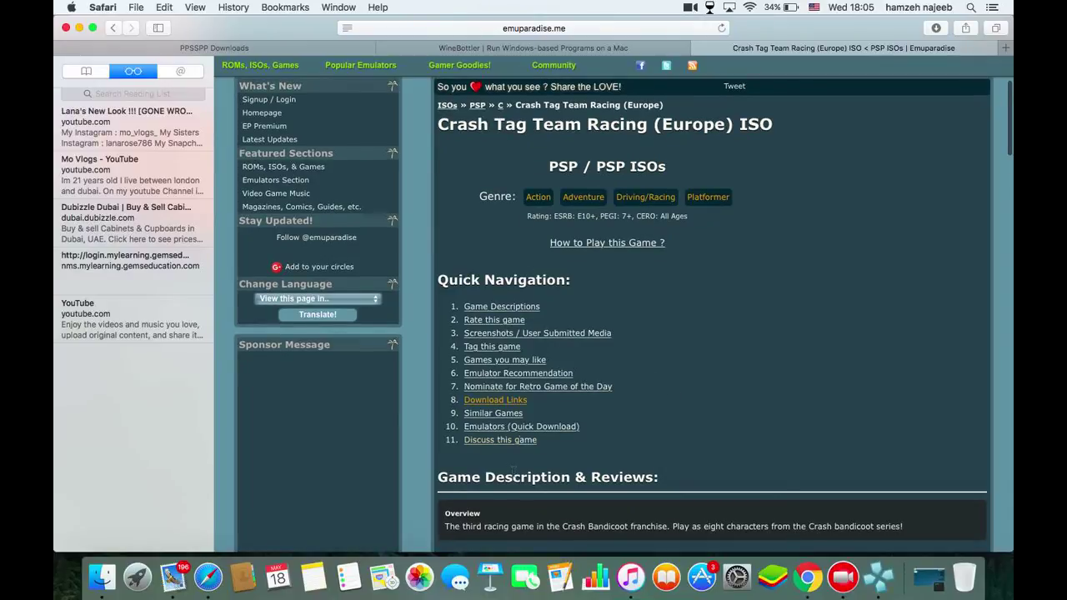
{"action": "left_click", "coordinate": [516, 401]}
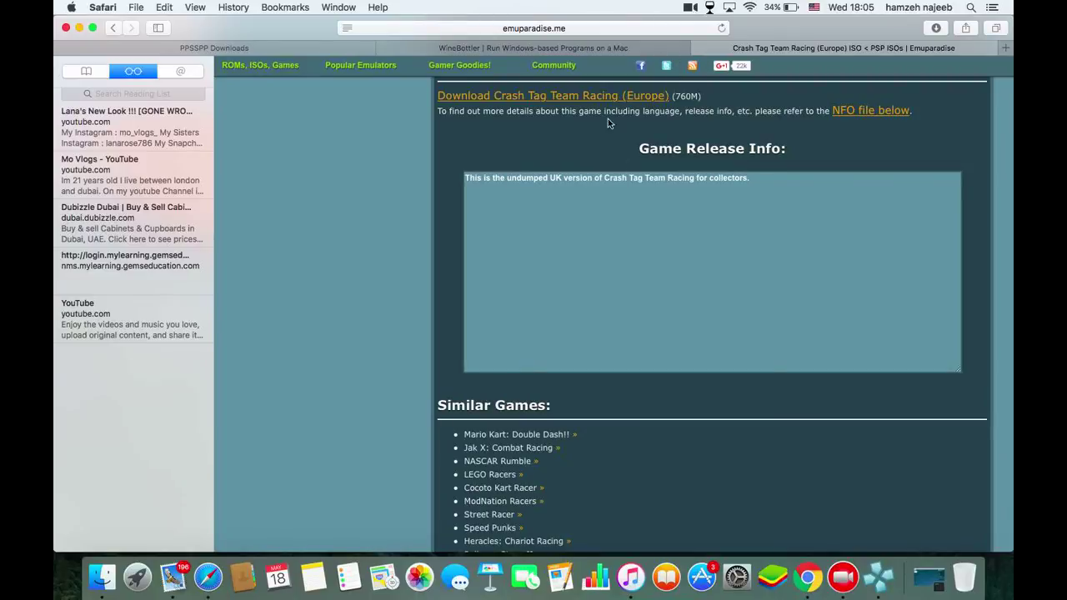
{"action": "left_click", "coordinate": [583, 102]}
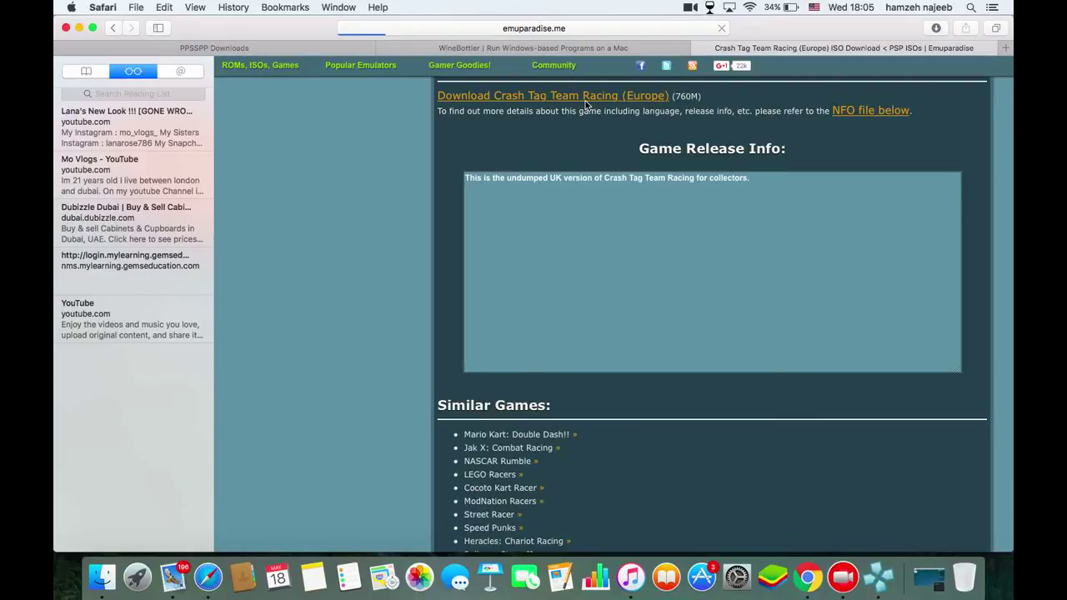
{"action": "scroll", "coordinate": [665, 319], "scroll_direction": "down", "scroll_amount": 5}
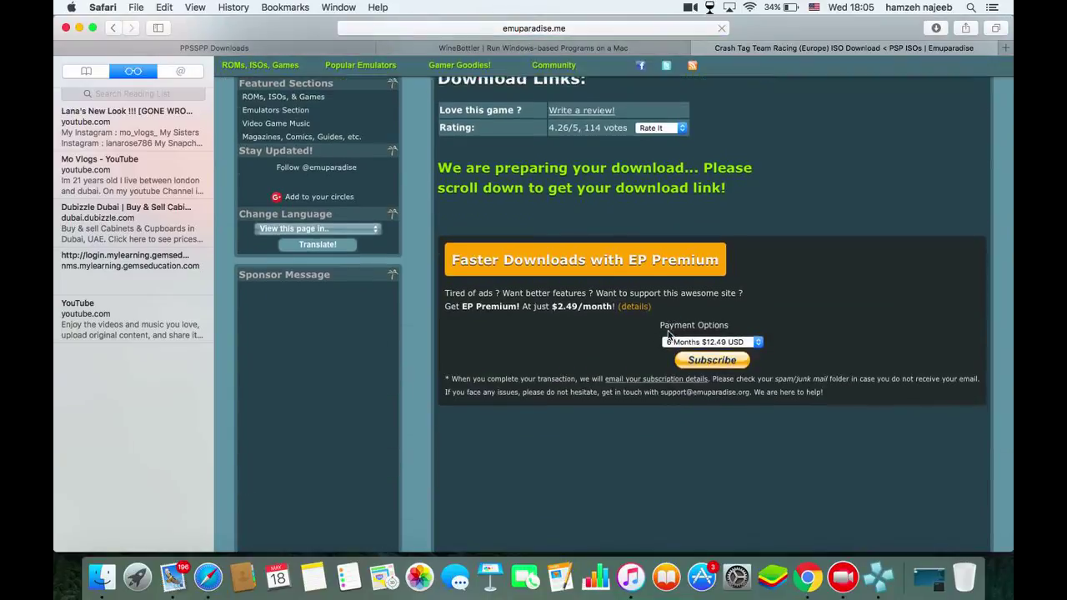
{"action": "scroll", "coordinate": [667, 335], "scroll_direction": "down", "scroll_amount": 3}
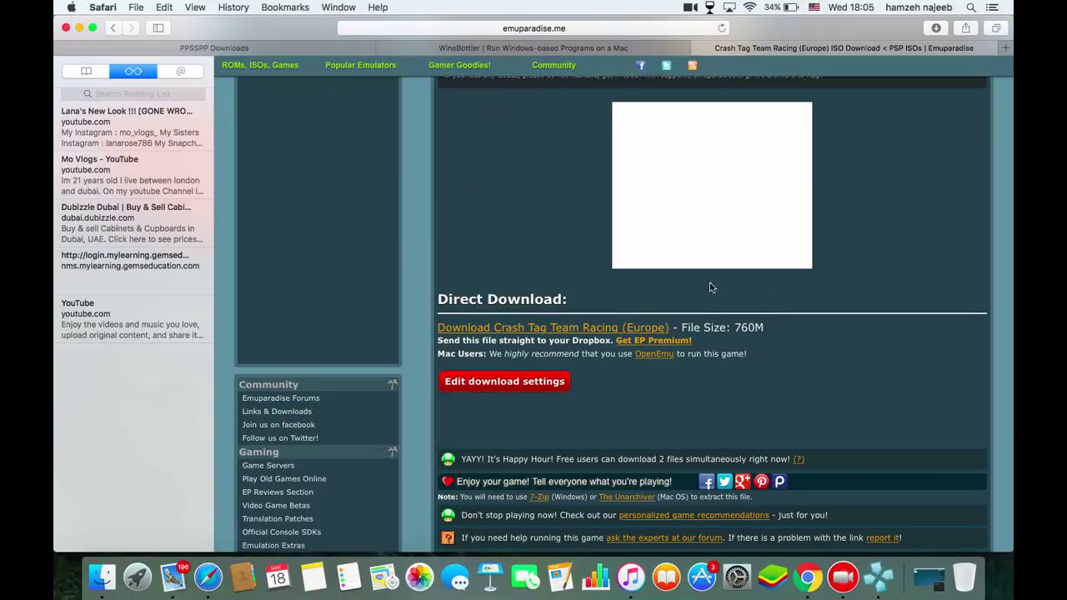
{"action": "left_click", "coordinate": [79, 28]}
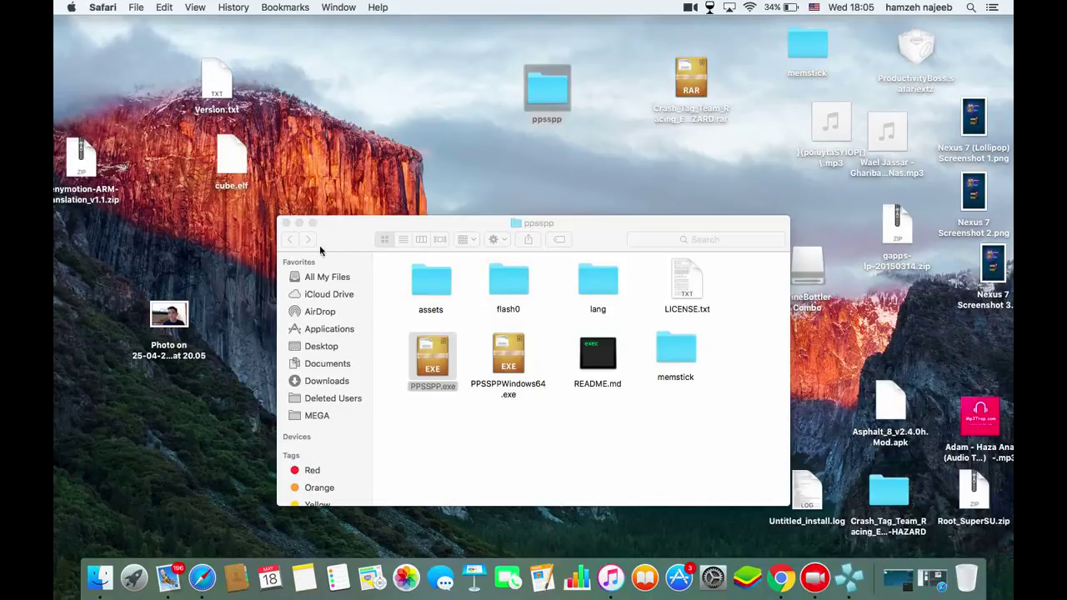
- Extract the Crash Tag Team Racing RAR archive and open the extracted folder
{"action": "left_click", "coordinate": [299, 223]}
{"action": "double_click", "coordinate": [698, 100]}
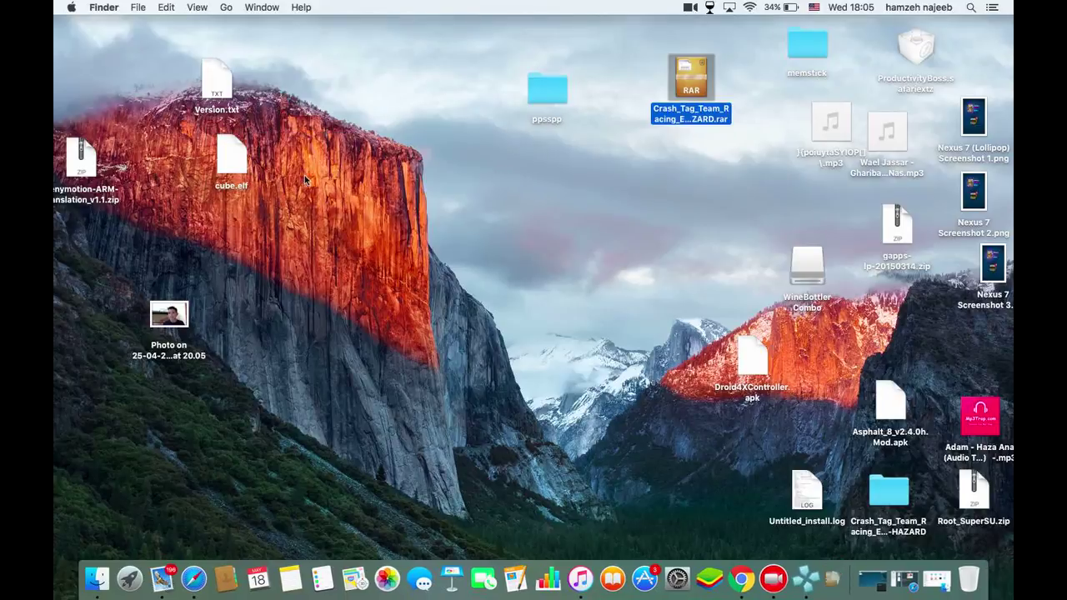
{"action": "double_click", "coordinate": [890, 490]}
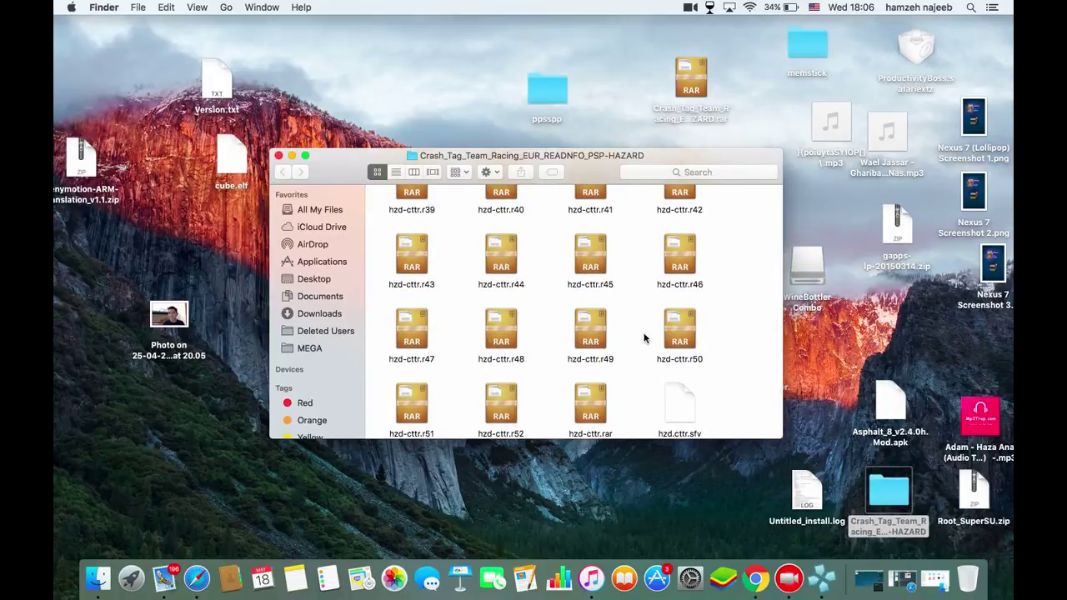
- Review the split hzd-cttr RAR parts in the folder, then minimize its window
{"action": "scroll", "coordinate": [644, 337], "scroll_direction": "up", "scroll_amount": 10}
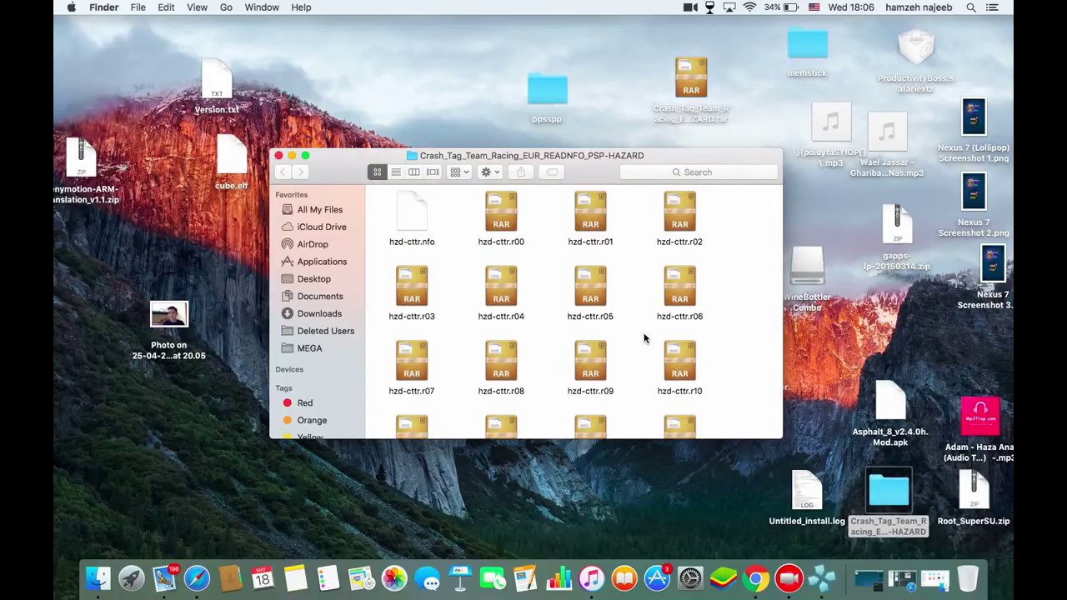
{"action": "scroll", "coordinate": [644, 338], "scroll_direction": "down", "scroll_amount": 10}
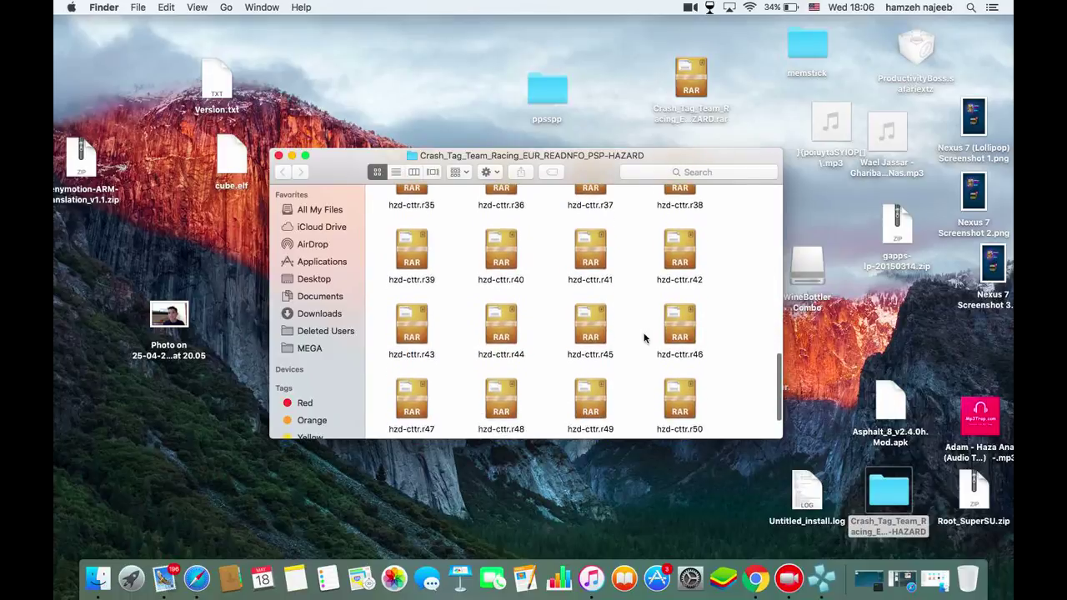
{"action": "scroll", "coordinate": [644, 337], "scroll_direction": "down", "scroll_amount": 3}
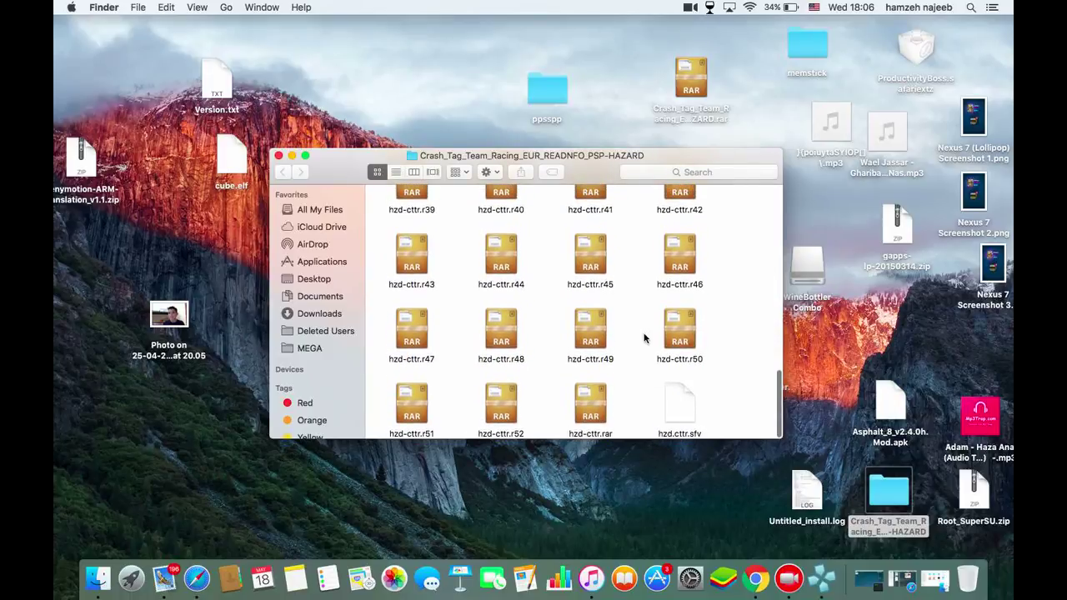
{"action": "scroll", "coordinate": [638, 280], "scroll_direction": "up", "scroll_amount": 8}
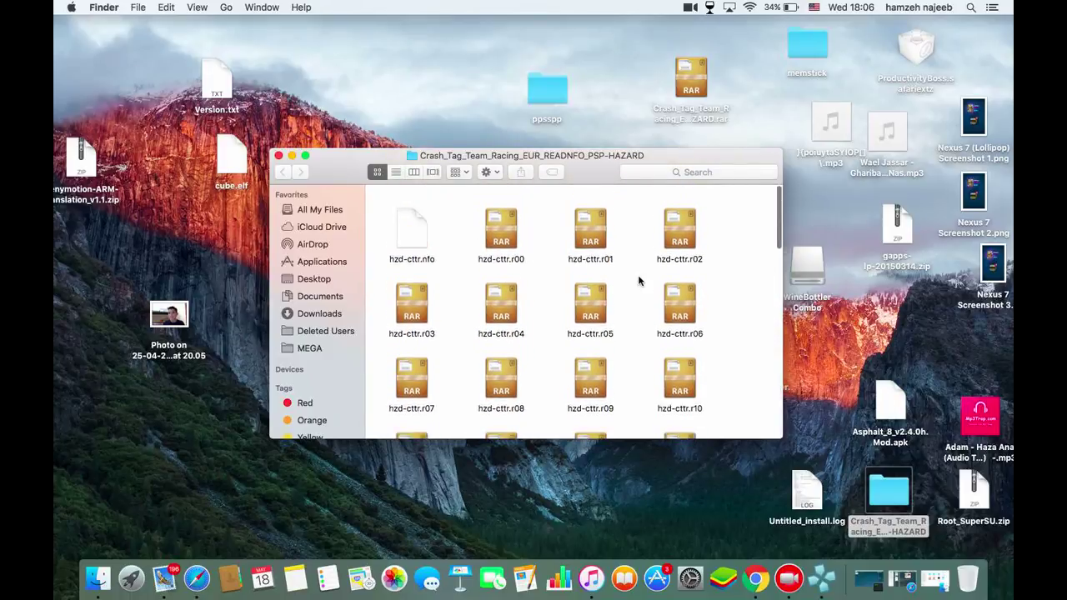
{"action": "scroll", "coordinate": [646, 232], "scroll_direction": "up", "scroll_amount": 4}
{"action": "scroll", "coordinate": [646, 233], "scroll_direction": "down", "scroll_amount": 5}
{"action": "scroll", "coordinate": [646, 232], "scroll_direction": "down", "scroll_amount": 6}
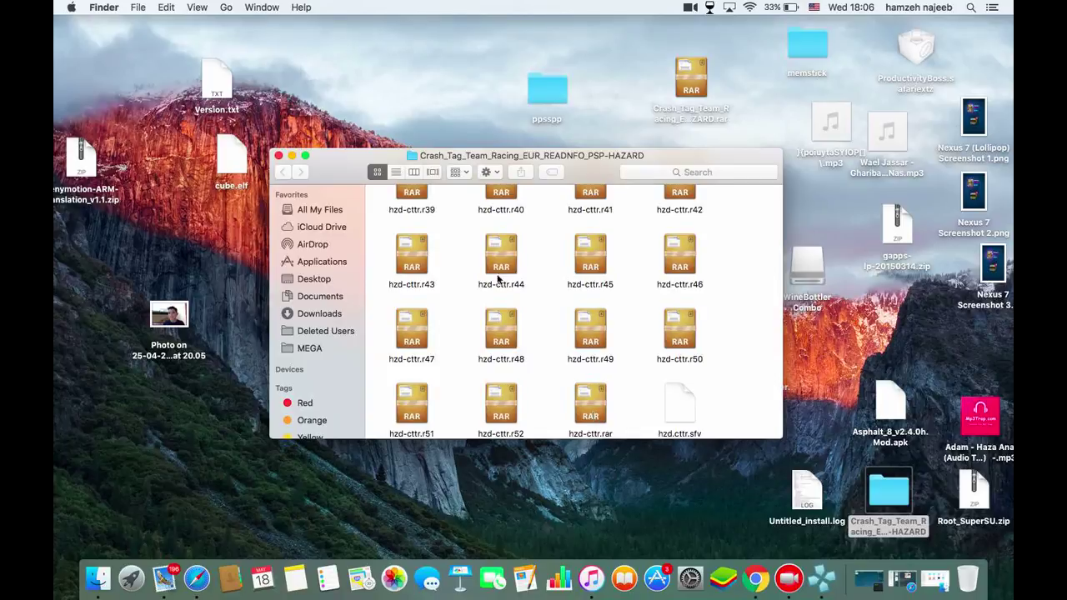
{"action": "left_click", "coordinate": [291, 156]}
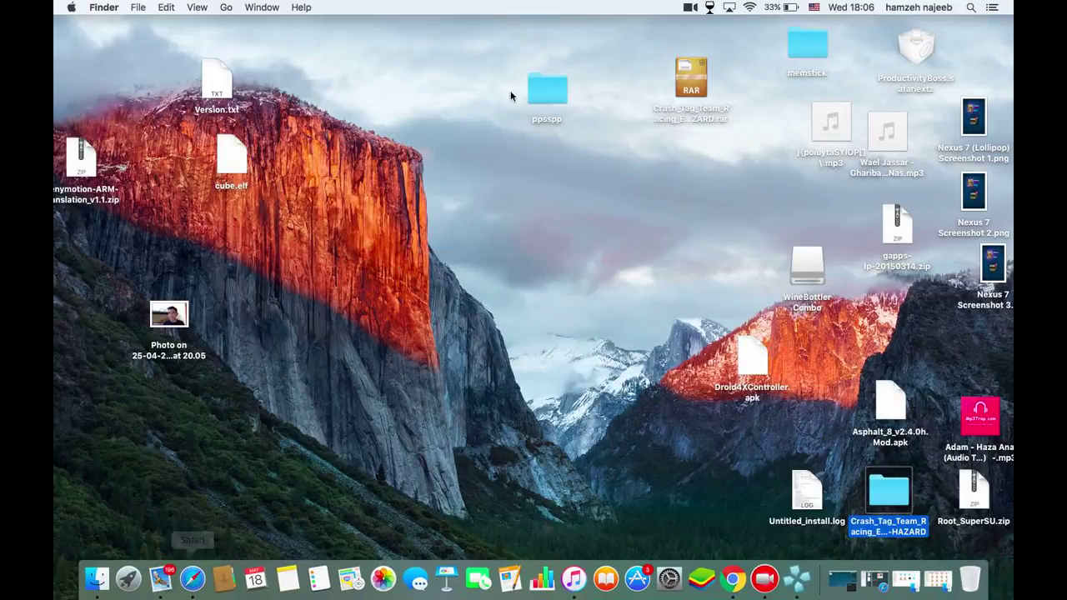
- Open the ppsspp desktop folder down through memstick, PSP and GAME
{"action": "double_click", "coordinate": [546, 92]}
{"action": "left_click", "coordinate": [653, 358]}
{"action": "double_click", "coordinate": [673, 355]}
{"action": "double_click", "coordinate": [428, 290]}
{"action": "double_click", "coordinate": [427, 357]}
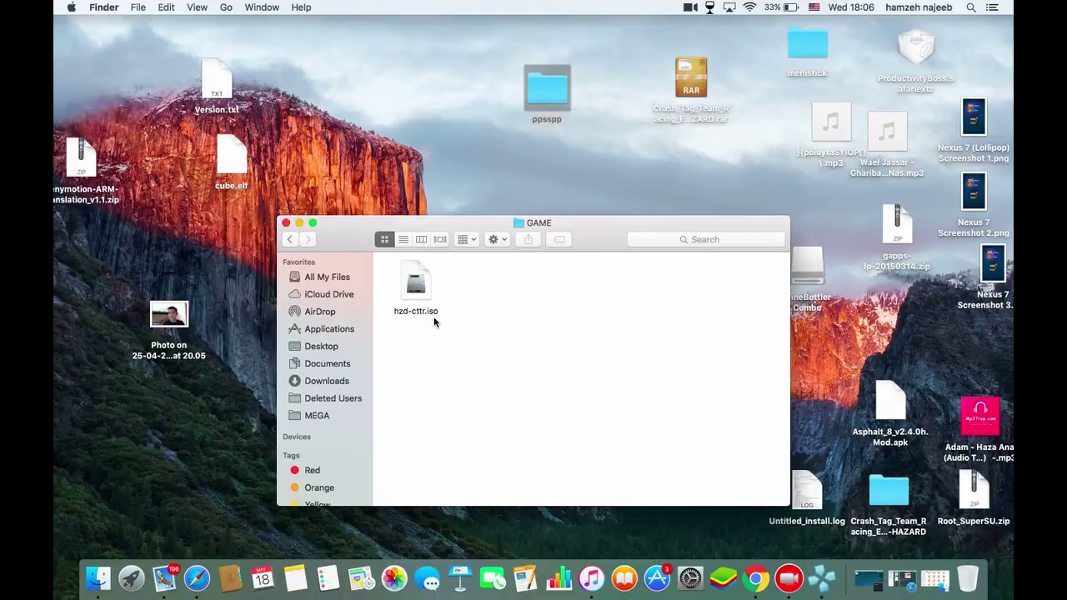
- Step back to ppsspp, reopen memstick/PSP/GAME to confirm hzd-cttr.iso, then minimize the window
{"action": "left_click", "coordinate": [290, 239]}
{"action": "left_click", "coordinate": [290, 239]}
{"action": "left_click", "coordinate": [290, 239]}
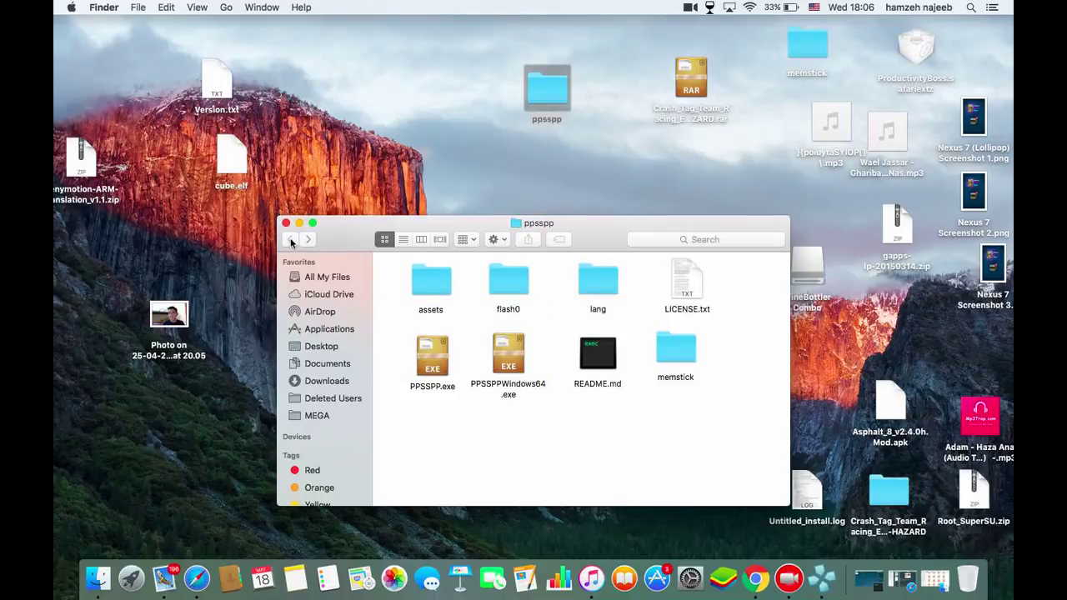
{"action": "double_click", "coordinate": [679, 350]}
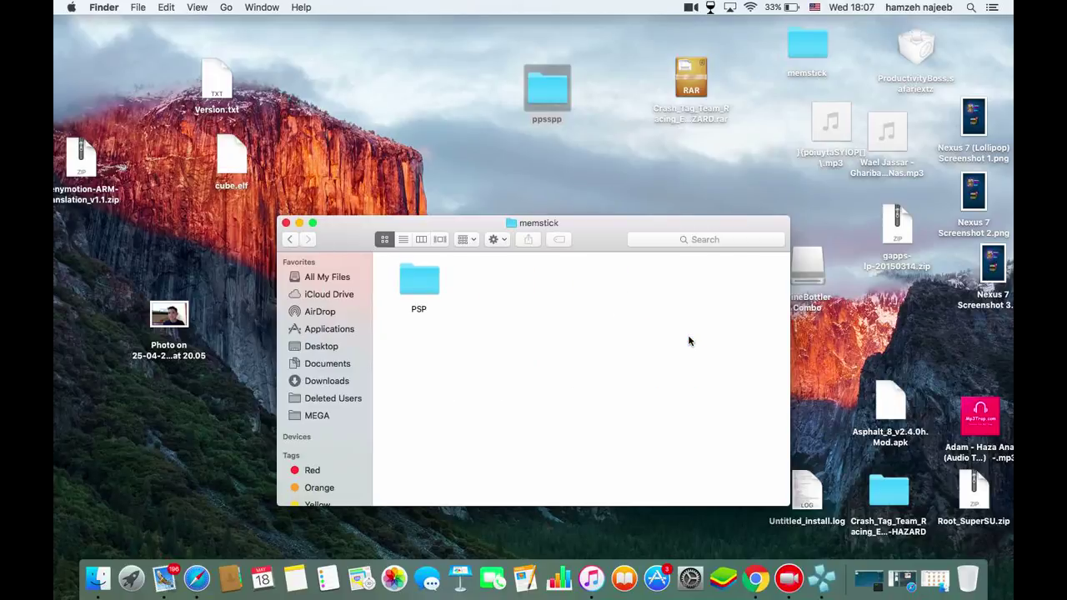
{"action": "double_click", "coordinate": [415, 289]}
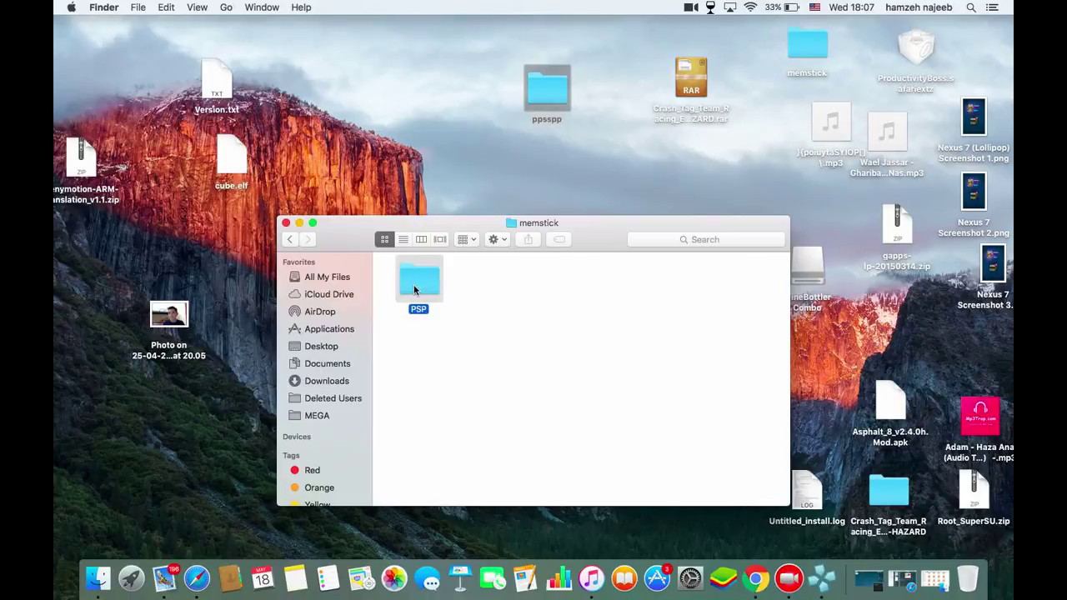
{"action": "double_click", "coordinate": [426, 357]}
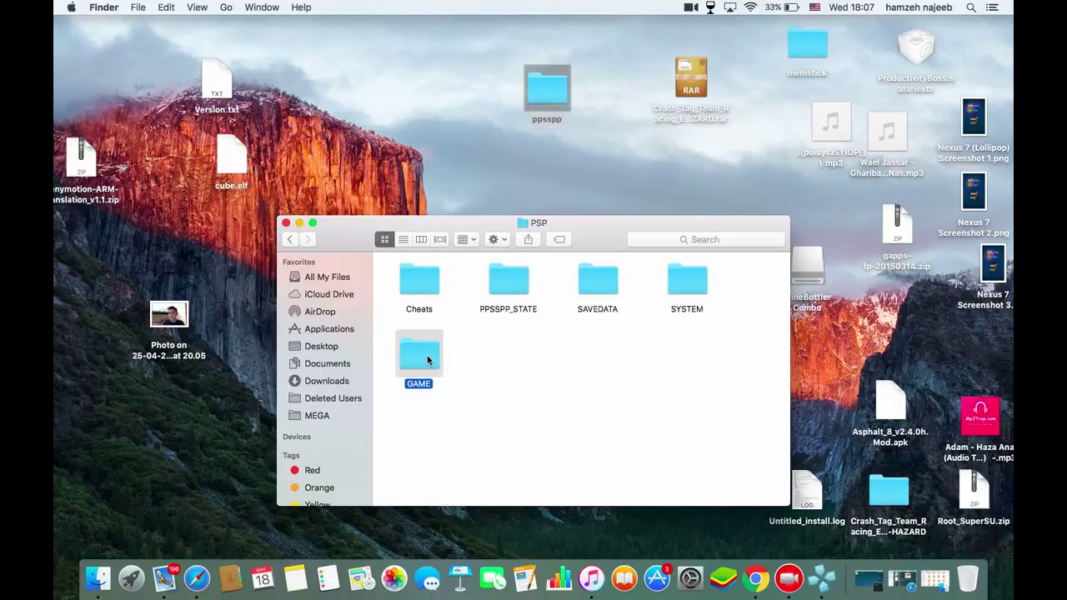
{"action": "left_click", "coordinate": [300, 224]}
- Launch PPSSPP and browse the Games list up to the drive list and into Z:/
{"action": "left_click", "coordinate": [821, 578]}
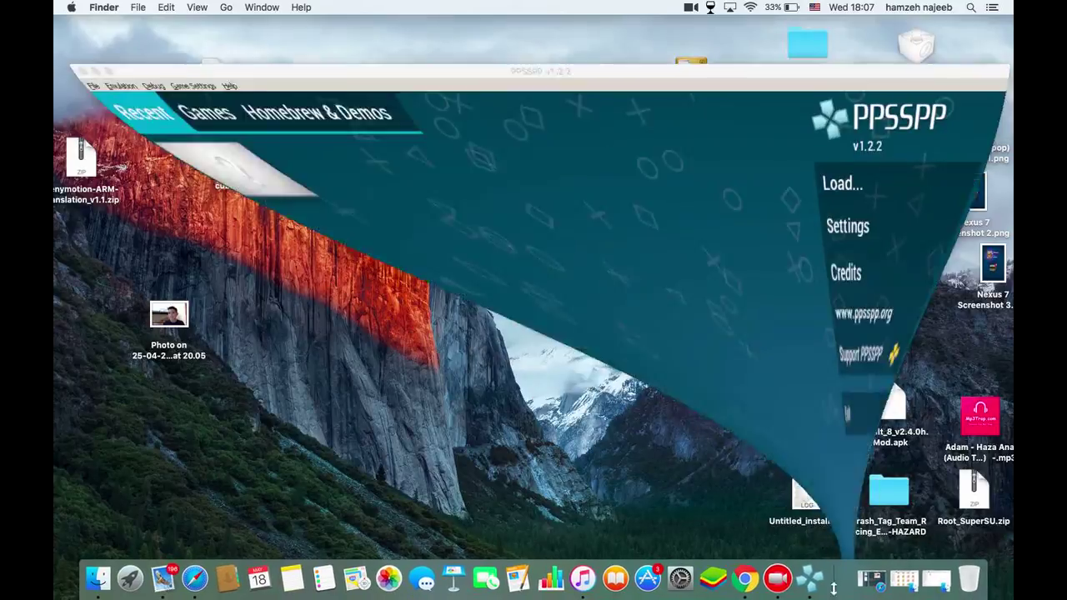
{"action": "left_click", "coordinate": [155, 64]}
{"action": "left_click", "coordinate": [102, 172]}
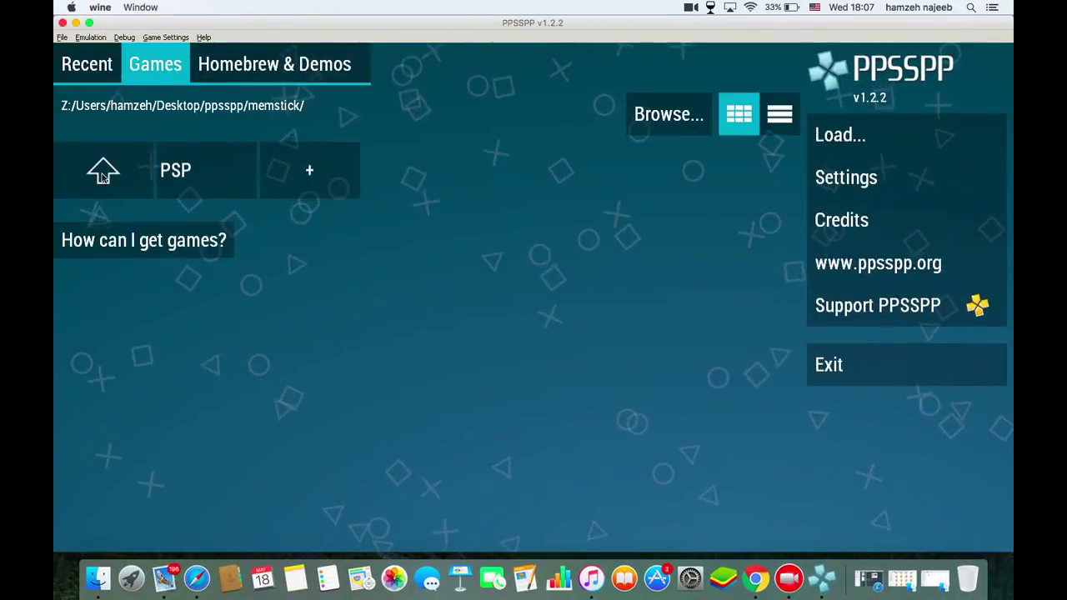
{"action": "left_click", "coordinate": [103, 172]}
{"action": "left_click", "coordinate": [103, 173]}
{"action": "left_click", "coordinate": [103, 173]}
{"action": "left_click", "coordinate": [102, 173]}
{"action": "left_click", "coordinate": [102, 173]}
{"action": "left_click", "coordinate": [103, 173]}
{"action": "left_click", "coordinate": [103, 173]}
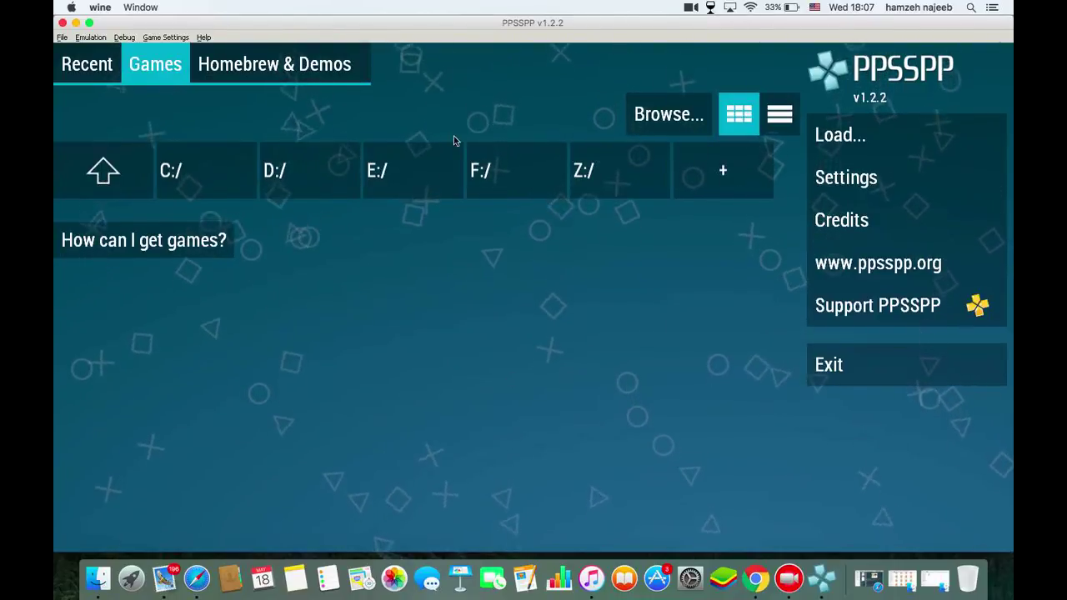
{"action": "left_click", "coordinate": [618, 171]}
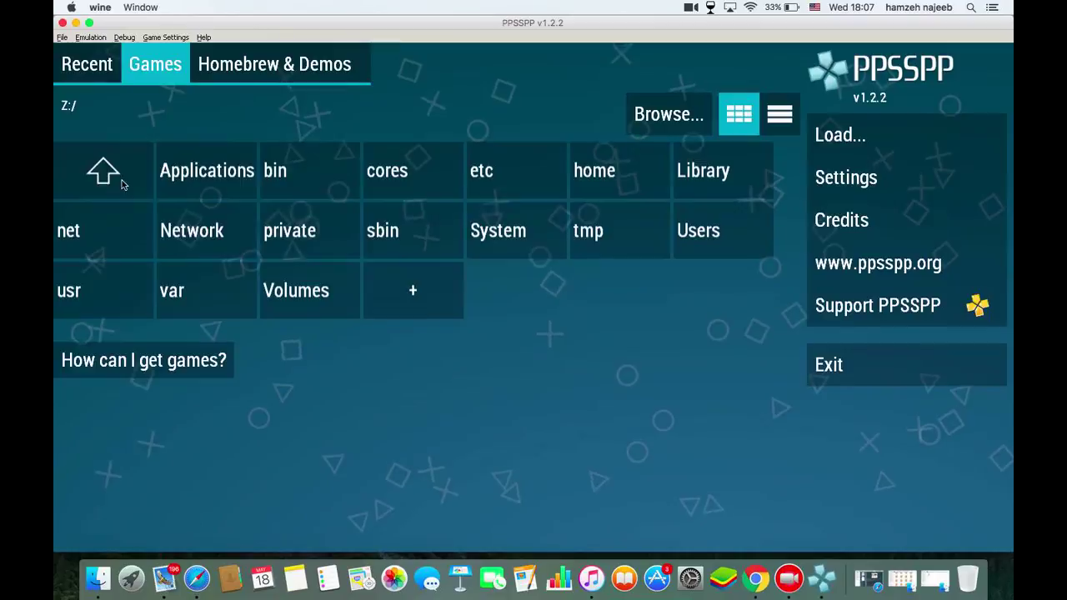
{"action": "left_click", "coordinate": [105, 170]}
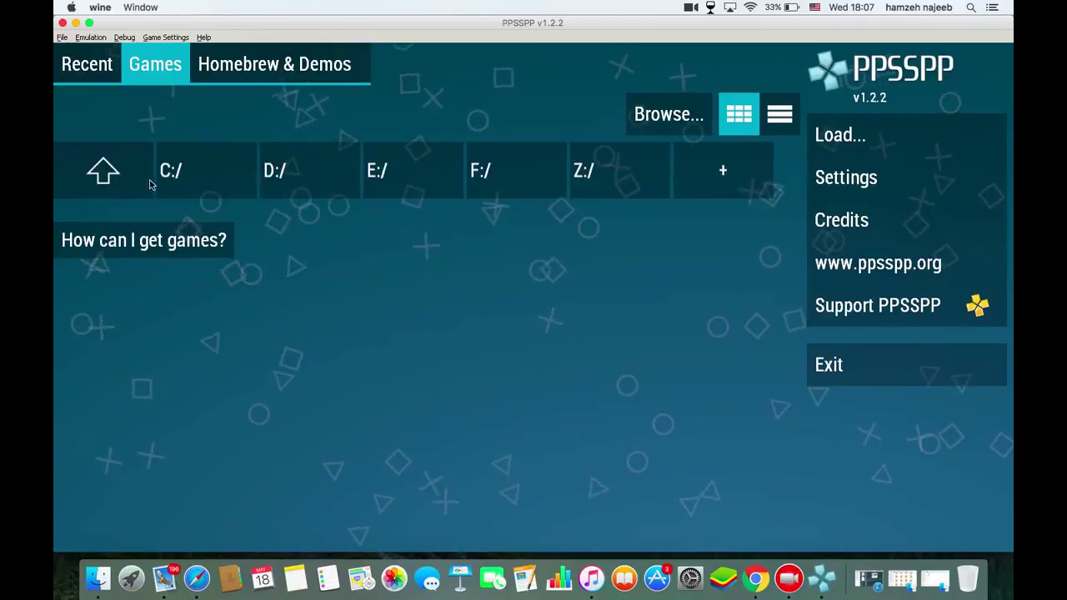
{"action": "left_click", "coordinate": [628, 183]}
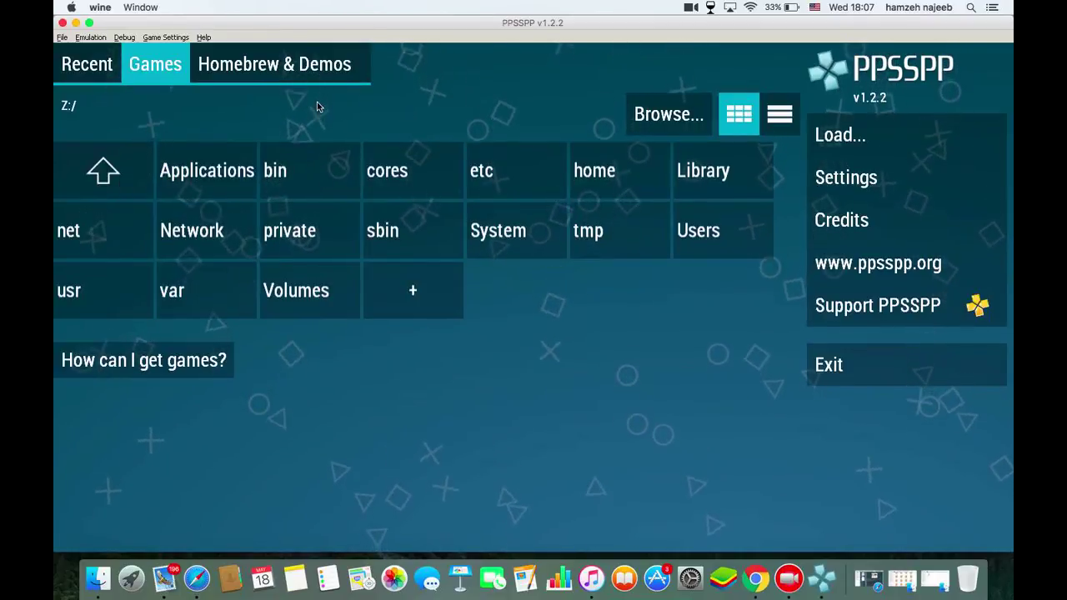
- Browse into Users and the home folder, checking Desktop and Downloads, and reposition the PPSSPP window
{"action": "left_click", "coordinate": [697, 233]}
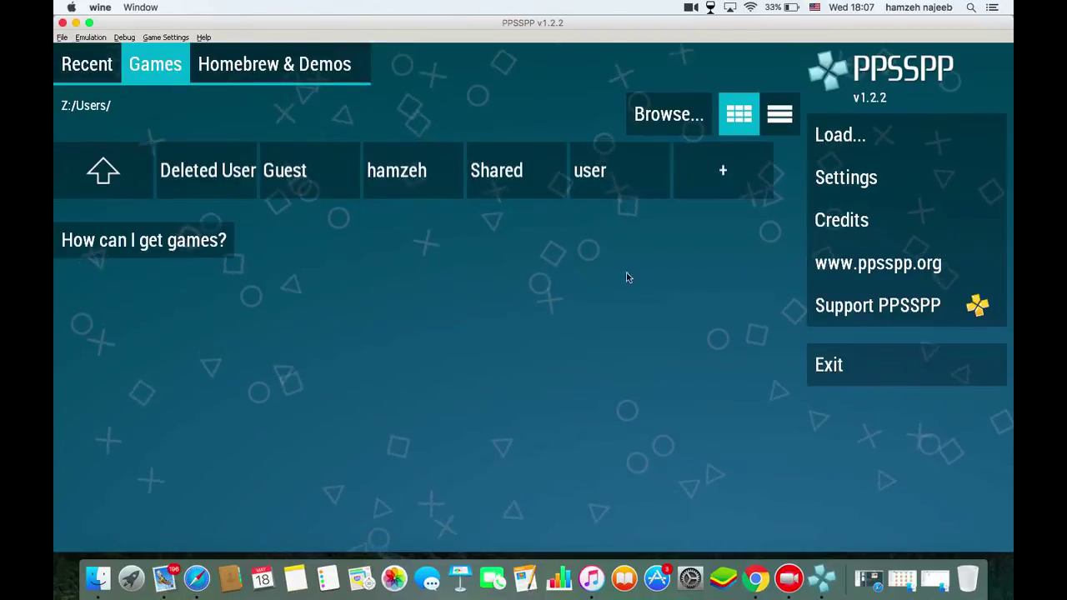
{"action": "left_click", "coordinate": [425, 172]}
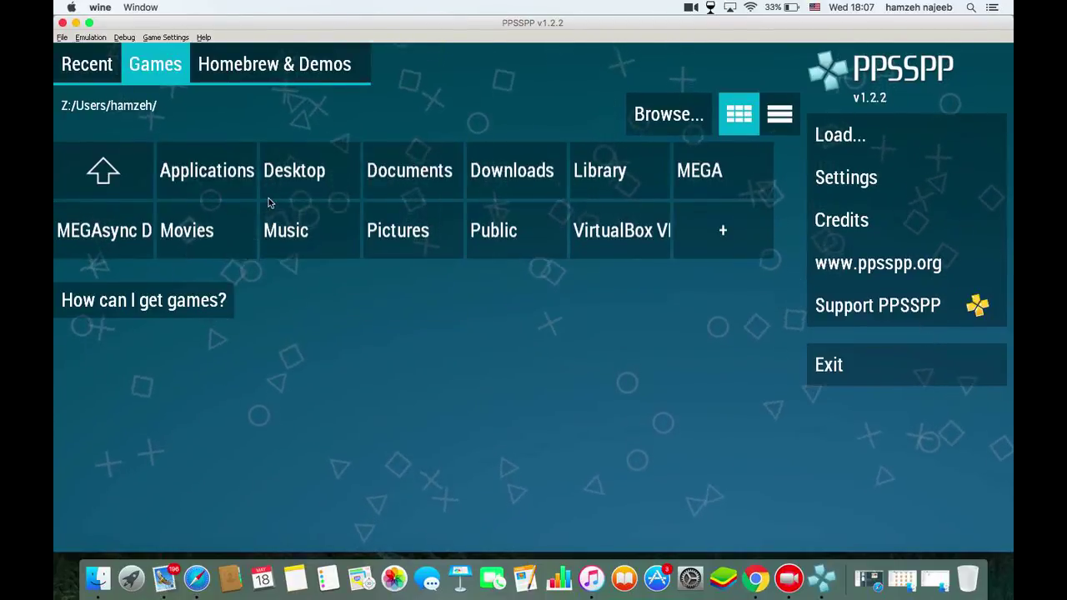
{"action": "left_click", "coordinate": [315, 170]}
{"action": "key", "text": "Left"}
{"action": "key", "text": "Left"}
{"action": "key", "text": "Left"}
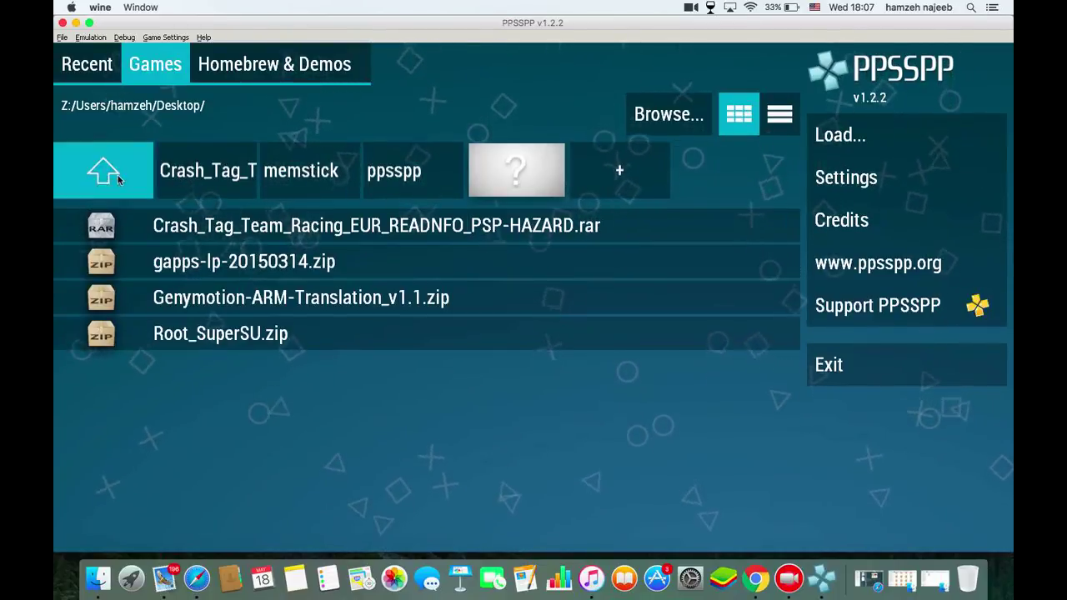
{"action": "key", "text": "Return"}
{"action": "key", "text": "Right"}
{"action": "key", "text": "Right"}
{"action": "key", "text": "Return"}
{"action": "key", "text": "Left"}
{"action": "key", "text": "Return"}
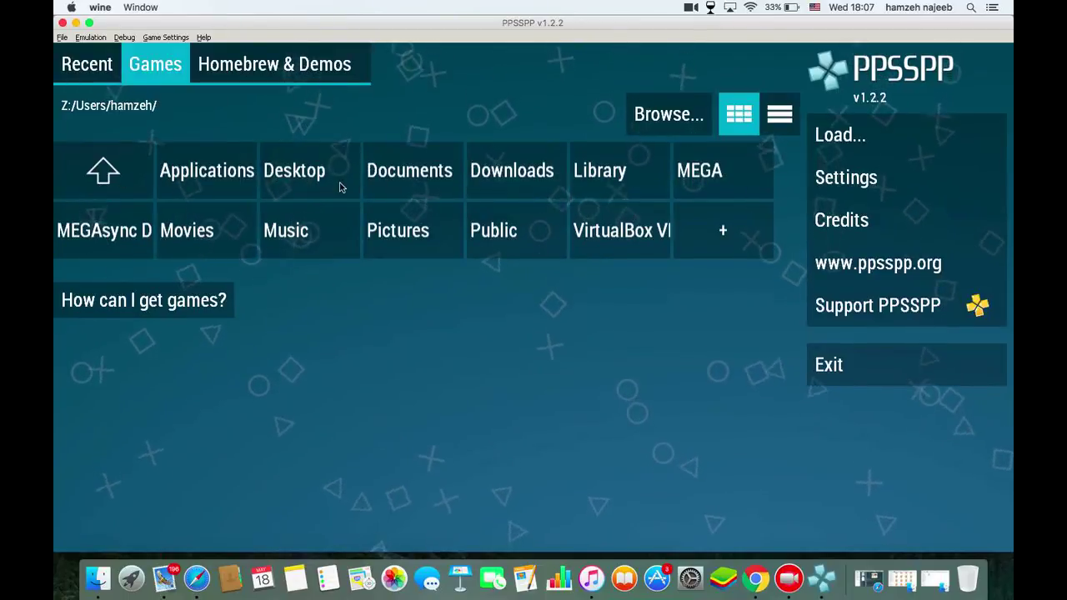
{"action": "left_click_drag", "start_coordinate": [533, 23], "coordinate": [602, 21]}
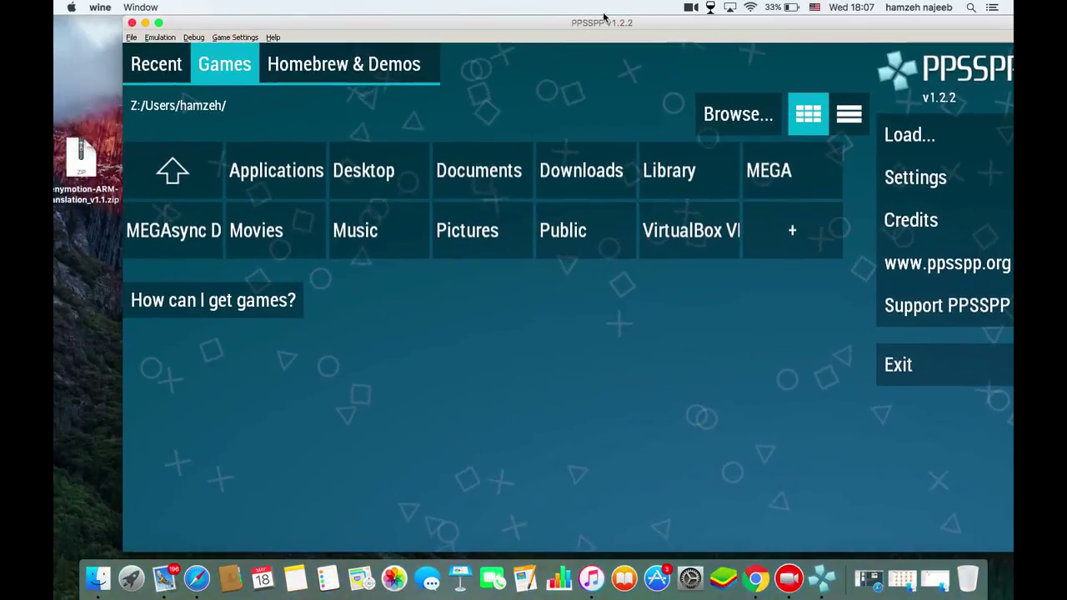
- Navigate Desktop/ppsspp/memstick/PSP/GAME and open the Crash Tag Team Racing (ULES00168) game details
{"action": "left_click", "coordinate": [394, 168]}
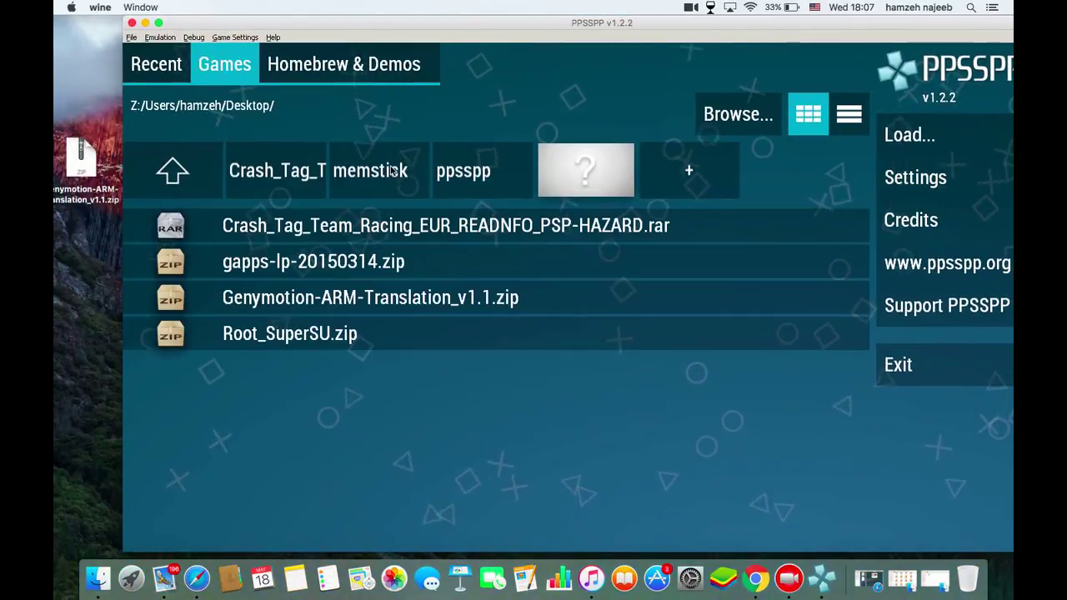
{"action": "left_click", "coordinate": [475, 172]}
{"action": "left_click", "coordinate": [561, 181]}
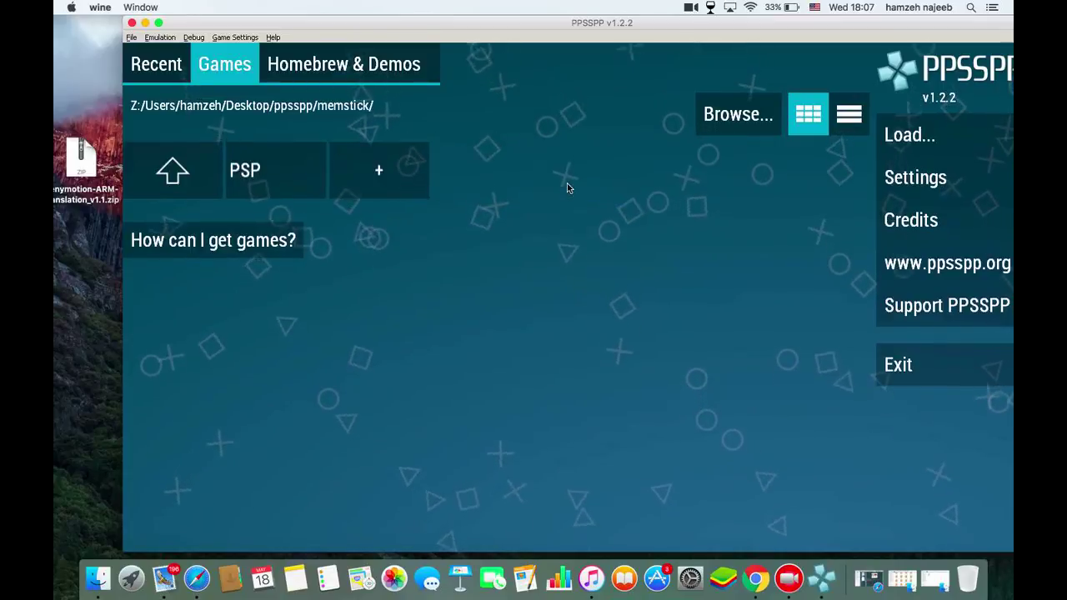
{"action": "left_click", "coordinate": [222, 171]}
{"action": "left_click", "coordinate": [374, 176]}
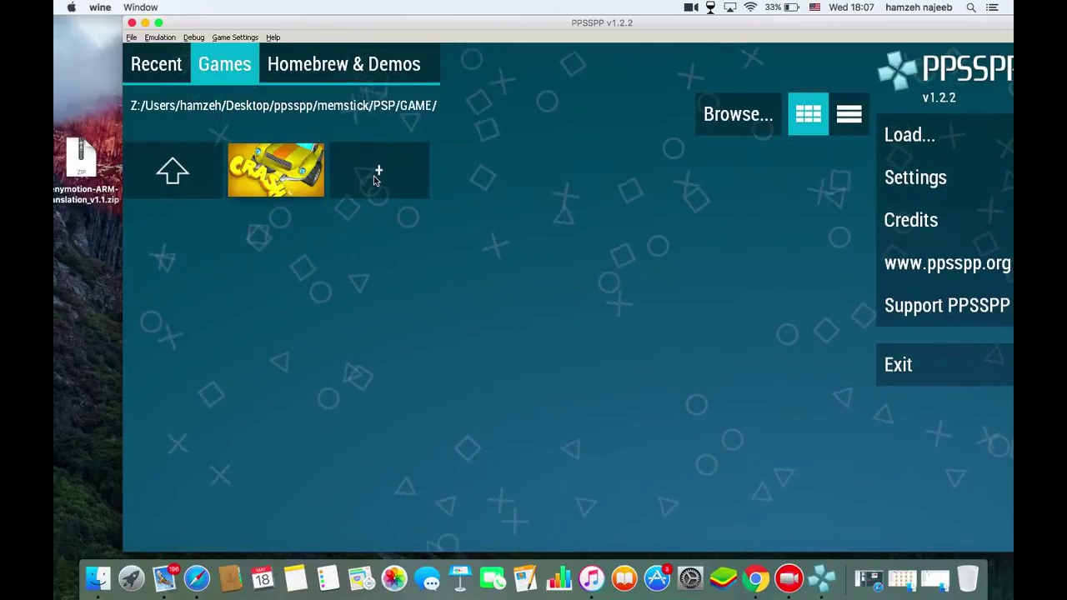
{"action": "left_click", "coordinate": [305, 177]}
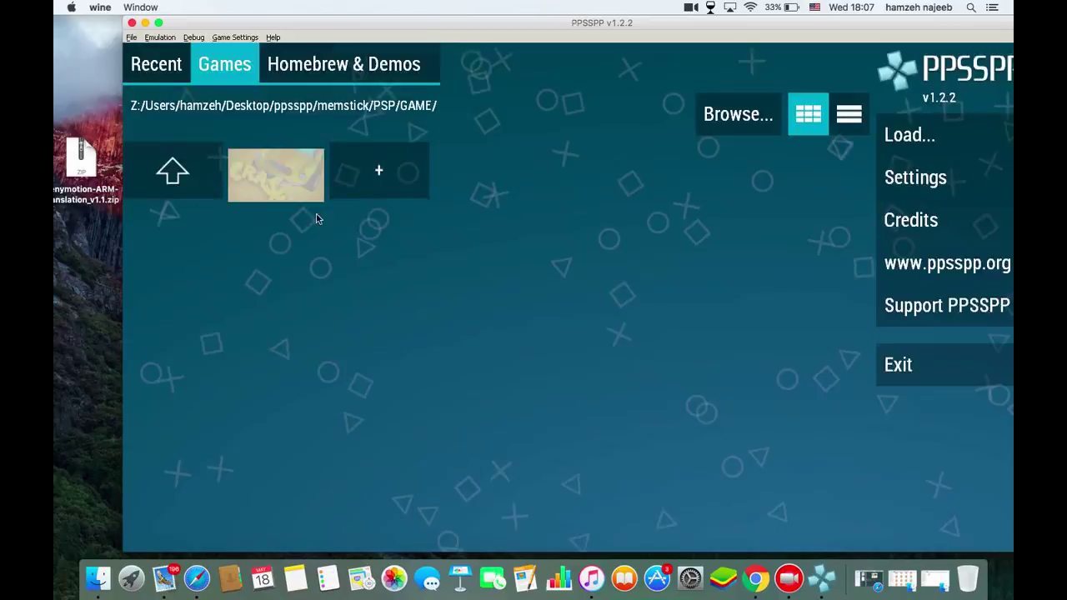
- Close the PPSSPP emulator window after viewing the Crash game details
{"action": "left_click", "coordinate": [132, 24]}
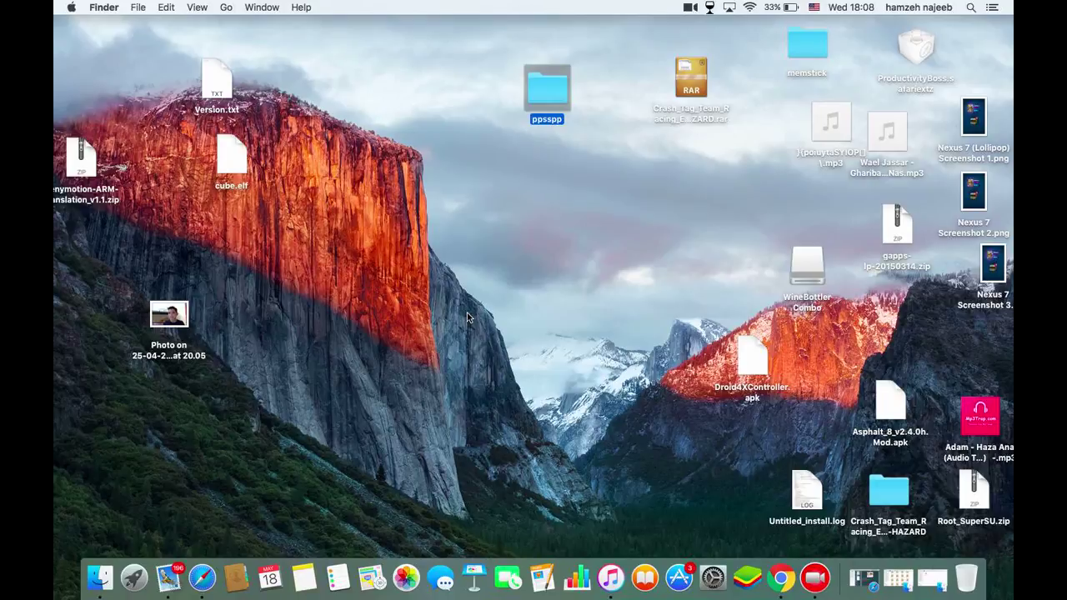
{"action": "left_click", "coordinate": [594, 262]}
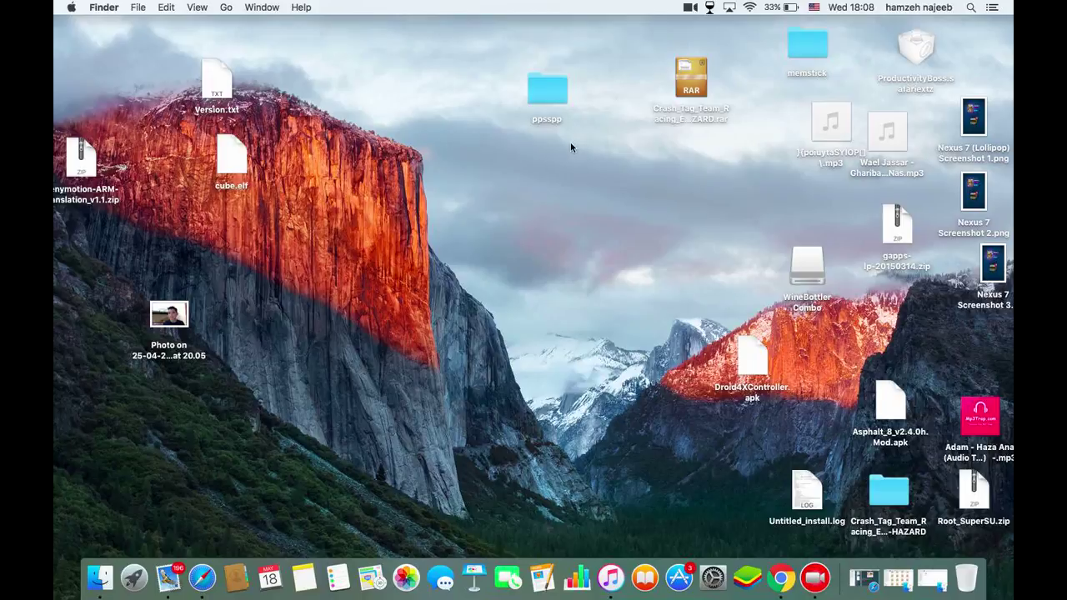
{"action": "left_click", "coordinate": [689, 9]}
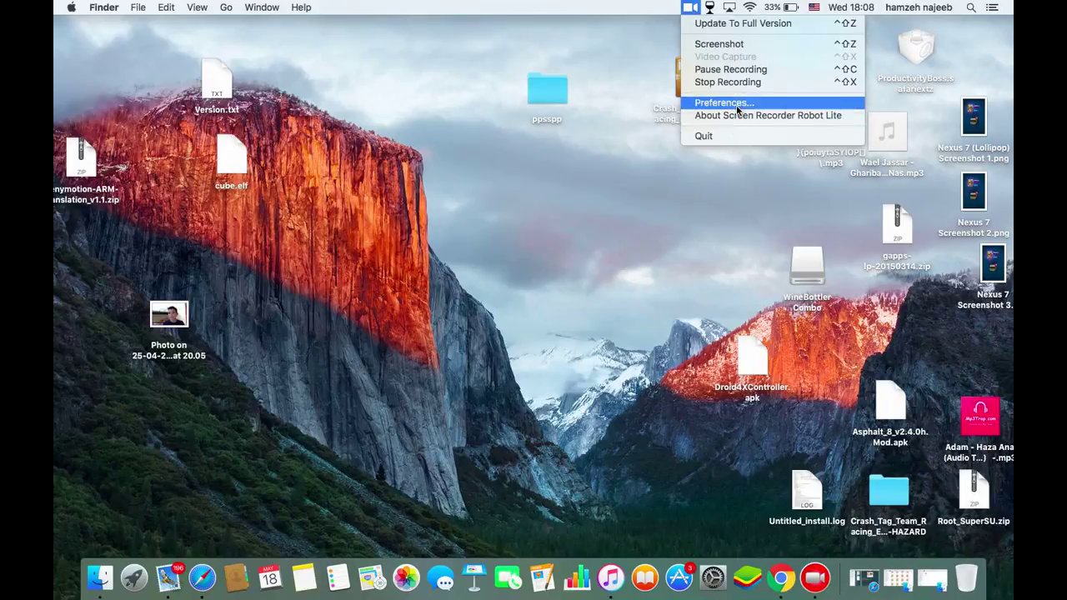